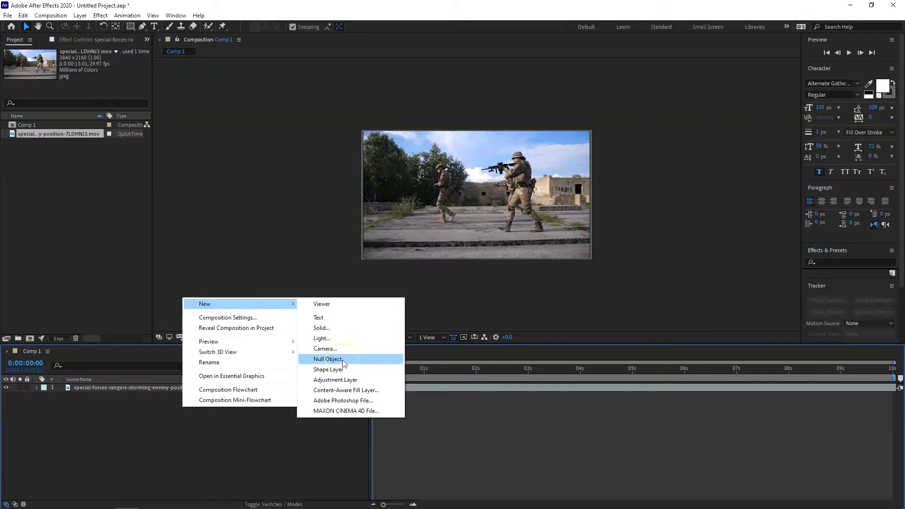
Step: Add a null object to the composition and start motion tracking on the special-forces footage layer
{"action": "left_click", "coordinate": [327, 359]}
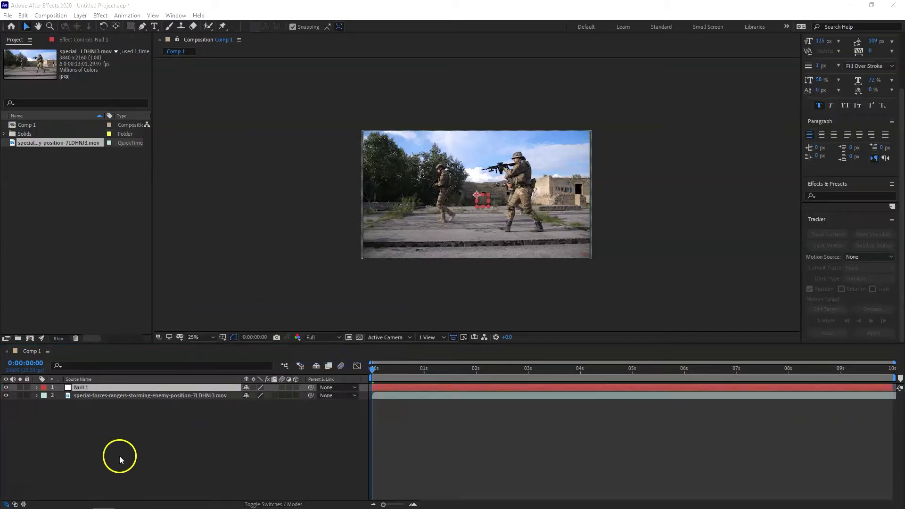
{"action": "left_click", "coordinate": [128, 397]}
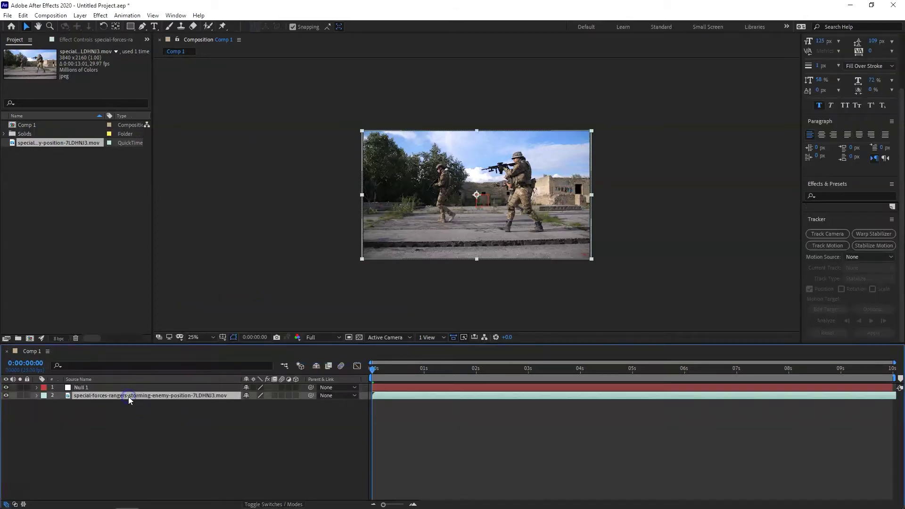
{"action": "left_click", "coordinate": [825, 246]}
{"action": "left_click", "coordinate": [833, 246]}
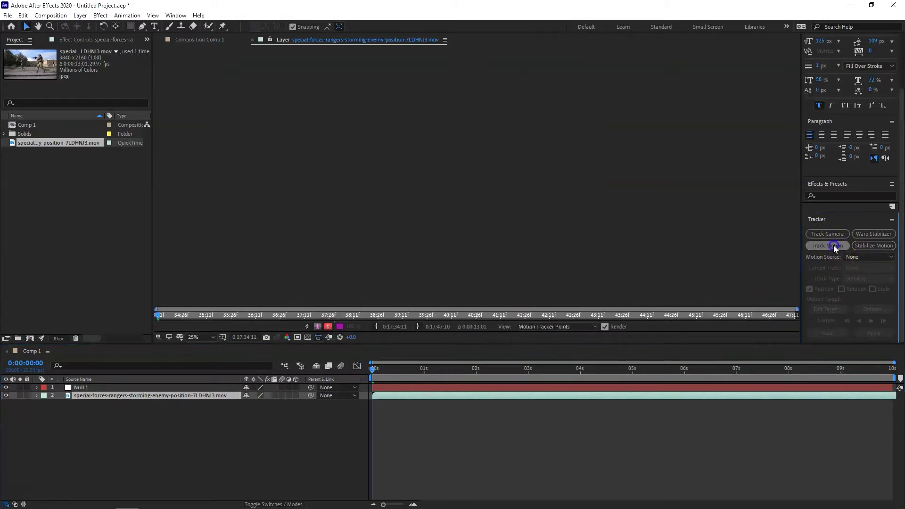
{"action": "left_click", "coordinate": [462, 223]}
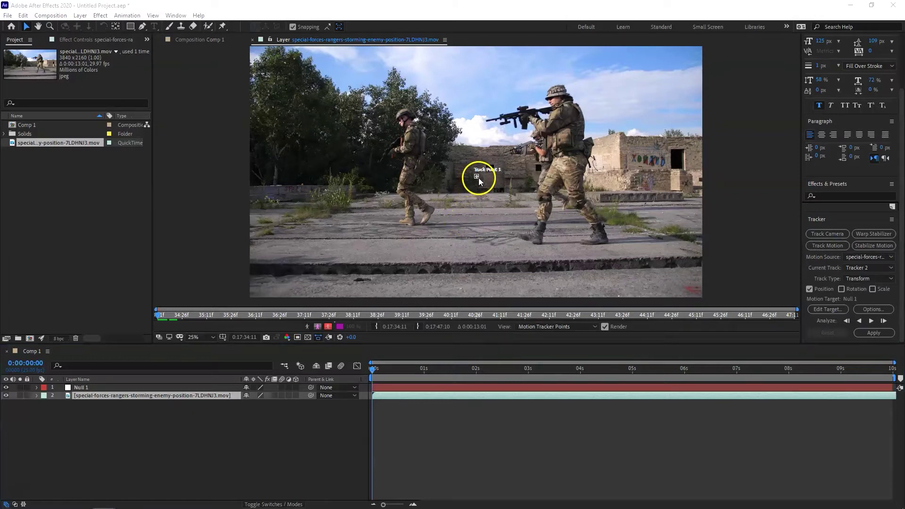
Step: Place the track point on the scope of the front soldier's rifle and fit the whole frame in the viewer
{"action": "scroll", "coordinate": [477, 179], "scroll_direction": "up", "scroll_amount": 4}
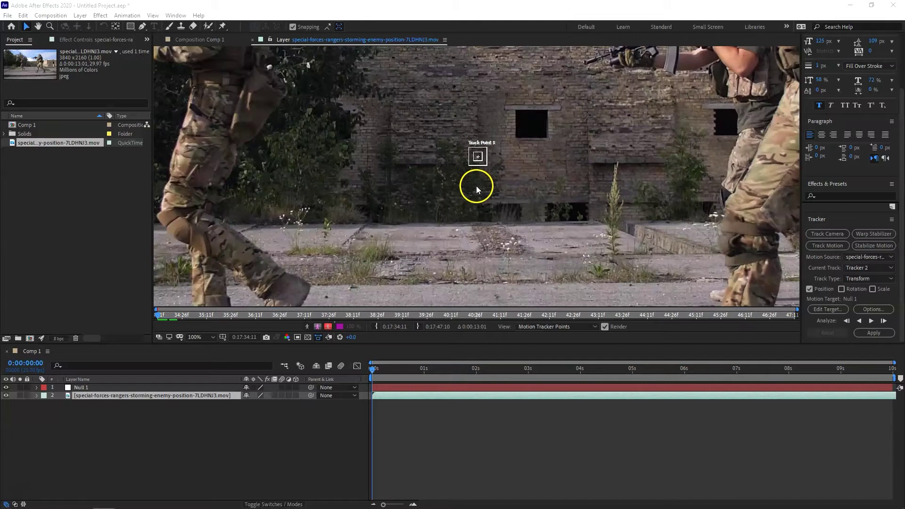
{"action": "left_click_drag", "start_coordinate": [542, 152], "coordinate": [480, 233]}
{"action": "key", "text": "h"}
{"action": "left_click_drag", "start_coordinate": [542, 181], "coordinate": [489, 259]}
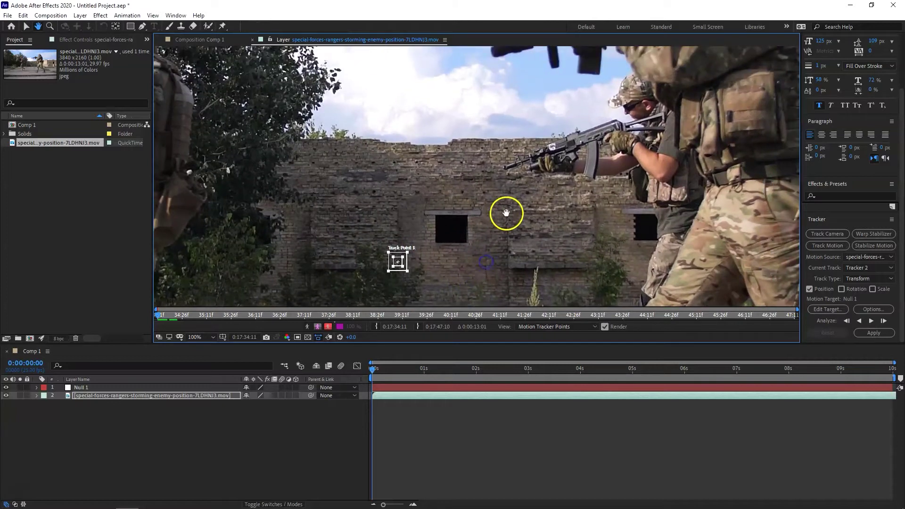
{"action": "left_click_drag", "start_coordinate": [503, 211], "coordinate": [495, 240]}
{"action": "key", "text": "v"}
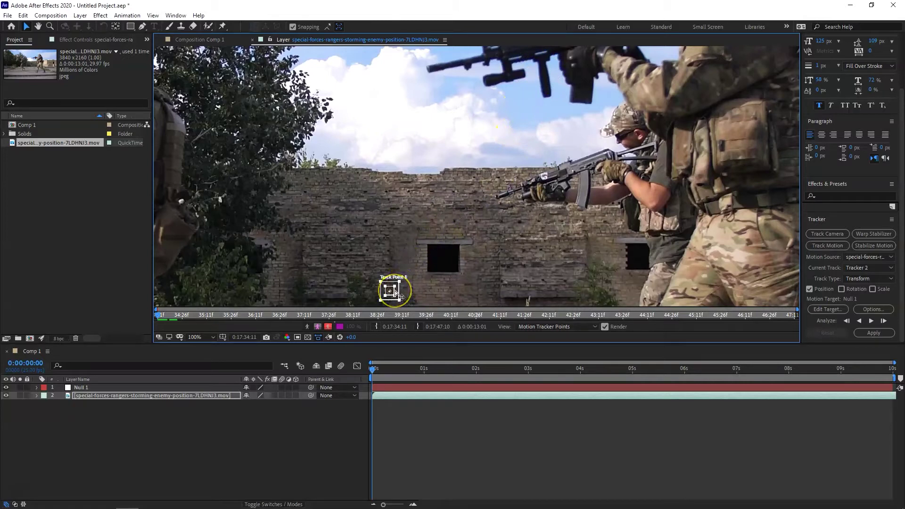
{"action": "left_click_drag", "start_coordinate": [395, 293], "coordinate": [501, 69]}
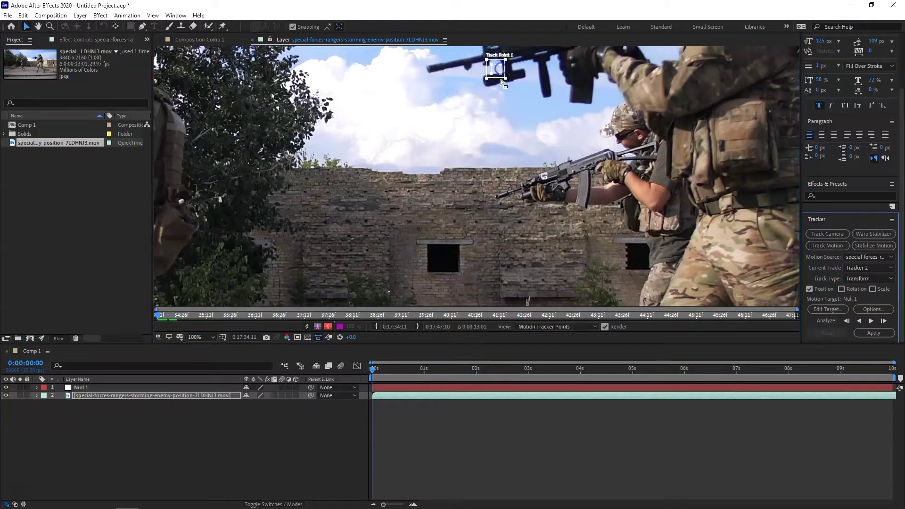
{"action": "key", "text": "space"}
{"action": "left_click_drag", "start_coordinate": [505, 128], "coordinate": [509, 239]}
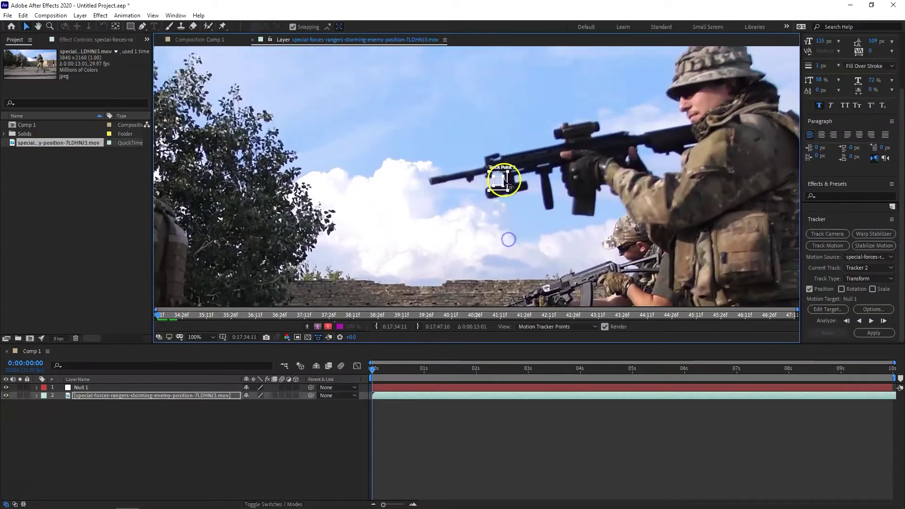
{"action": "left_click_drag", "start_coordinate": [507, 188], "coordinate": [500, 181]}
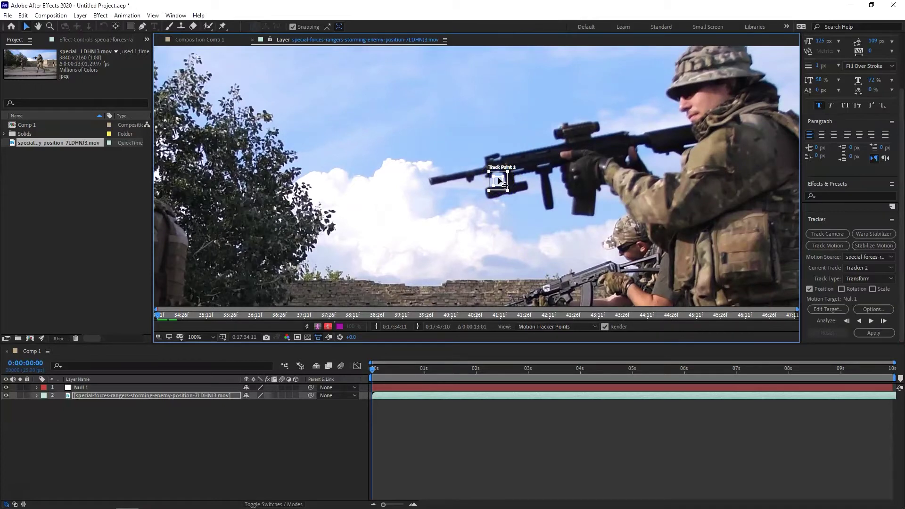
{"action": "left_click_drag", "start_coordinate": [501, 181], "coordinate": [558, 131]}
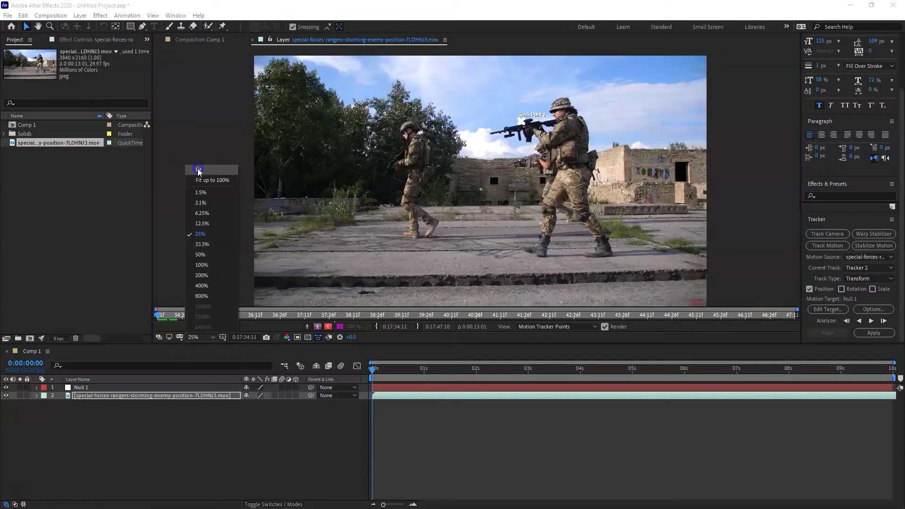
{"action": "left_click", "coordinate": [199, 169]}
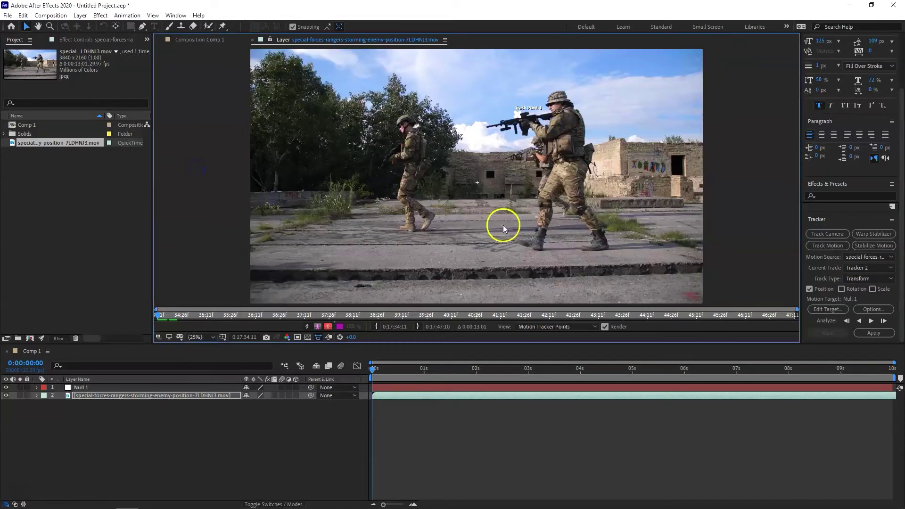
Step: Analyze the tracked motion forward through the clip and apply it to the null in X and Y
{"action": "left_click", "coordinate": [867, 322]}
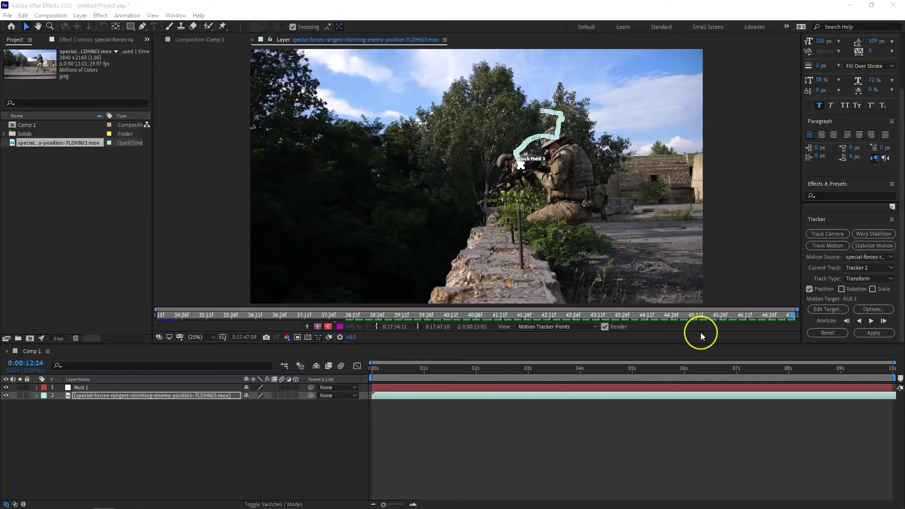
{"action": "left_click", "coordinate": [873, 333]}
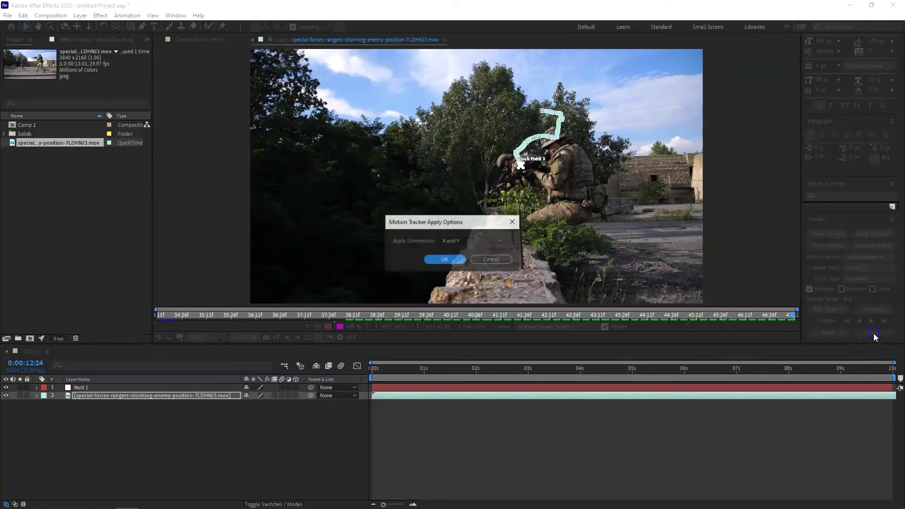
{"action": "left_click", "coordinate": [451, 259]}
Step: Return the playhead to the first frame and collapse the footage layer's tracking properties
{"action": "left_click", "coordinate": [397, 439]}
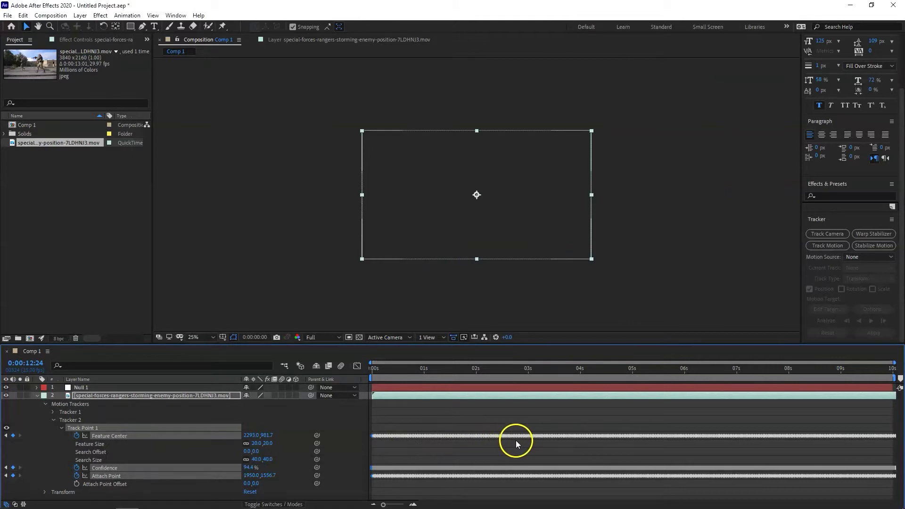
{"action": "mouse_move", "coordinate": [585, 441]}
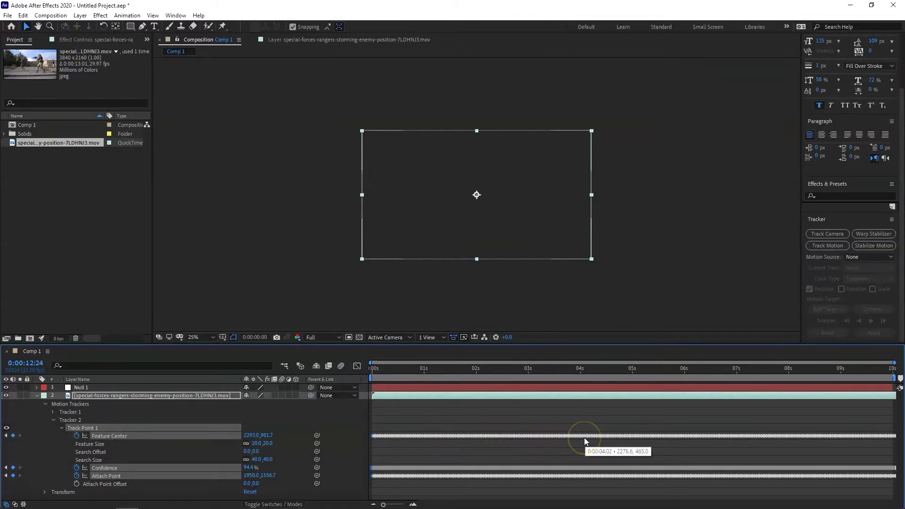
{"action": "left_click", "coordinate": [500, 367]}
{"action": "left_click_drag", "start_coordinate": [499, 367], "coordinate": [365, 391]}
{"action": "left_click", "coordinate": [36, 396]}
{"action": "left_click", "coordinate": [173, 424]}
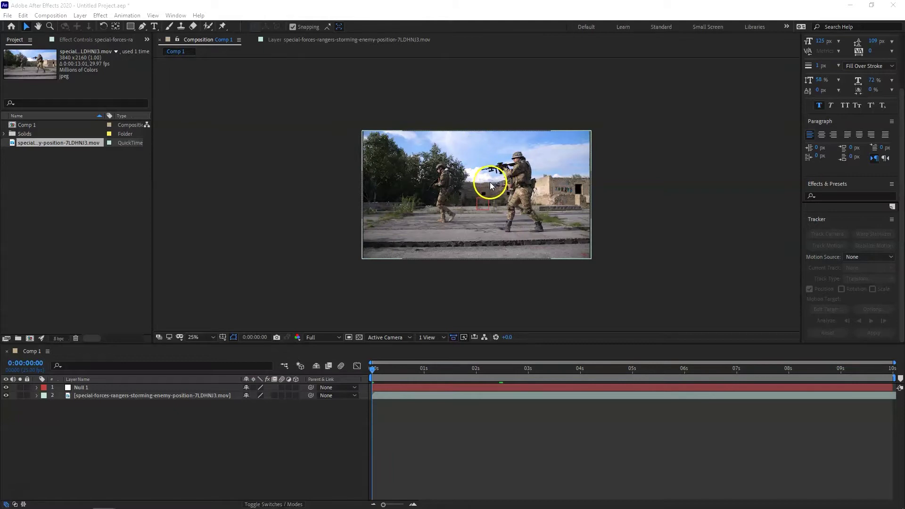
Step: Create a text layer reading "Weapon"
{"action": "right_click", "coordinate": [159, 429]}
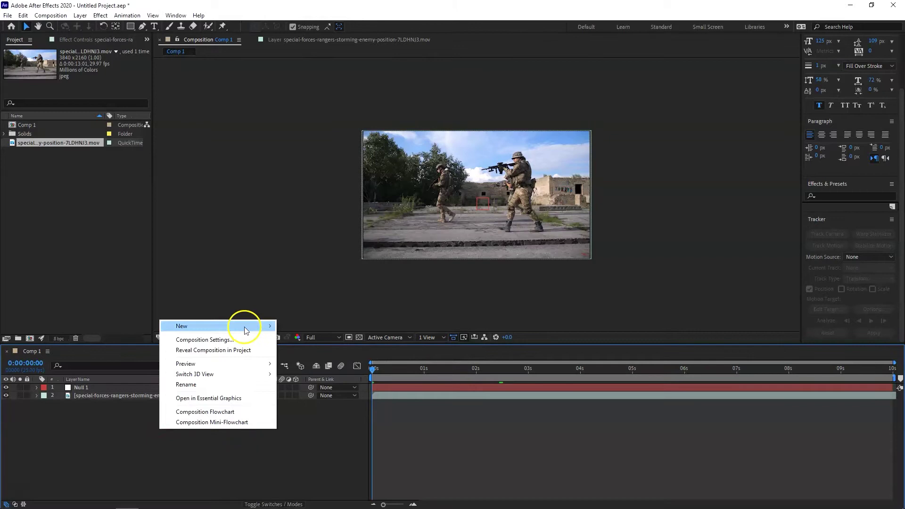
{"action": "mouse_move", "coordinate": [245, 330]}
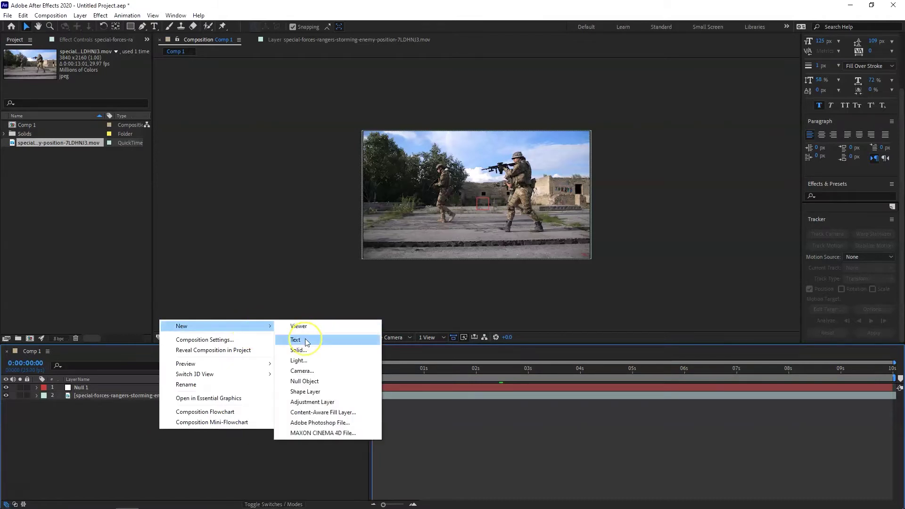
{"action": "left_click", "coordinate": [305, 339]}
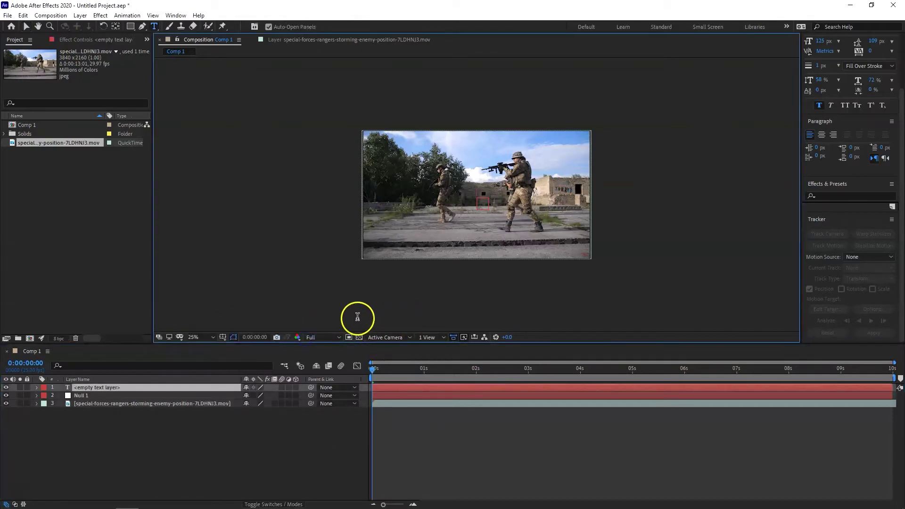
{"action": "type", "text": "Weapon"}
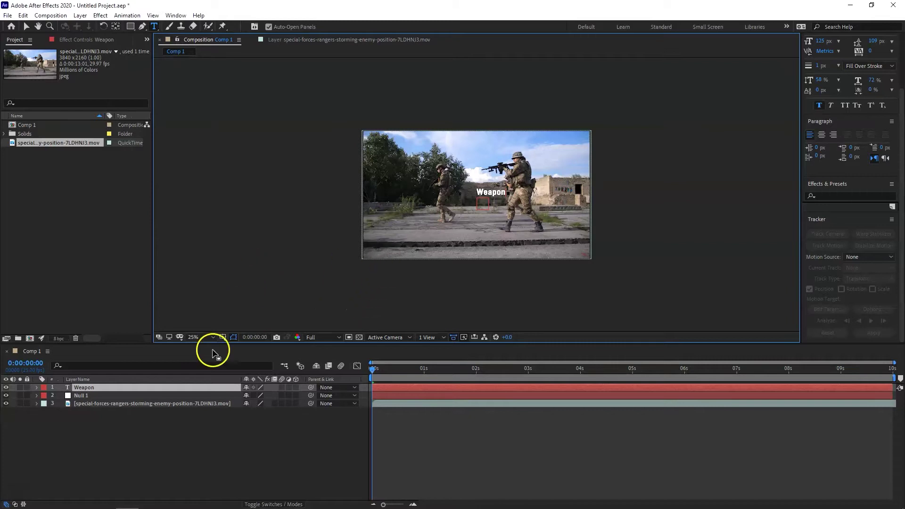
{"action": "left_click", "coordinate": [326, 367]}
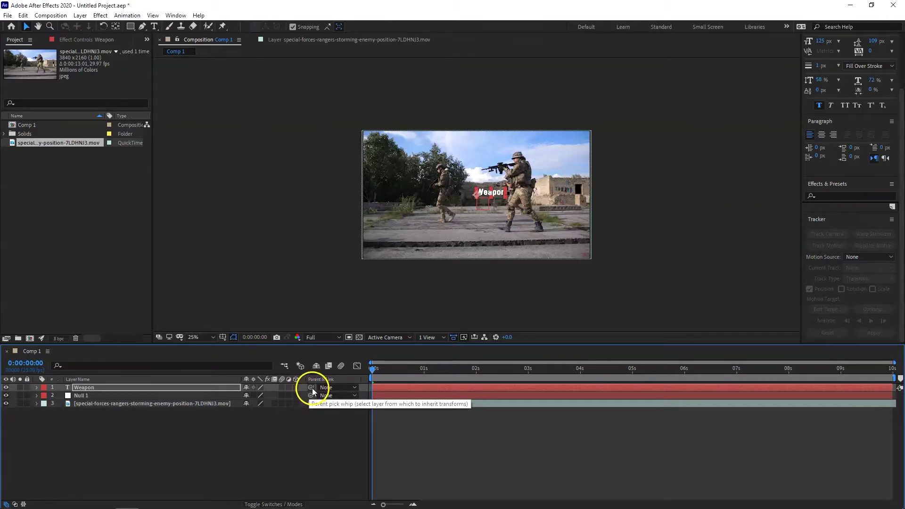
Step: Parent the Weapon text layer to Null 1 and move the text just above the front soldier's rifle
{"action": "left_click_drag", "start_coordinate": [312, 389], "coordinate": [99, 397]}
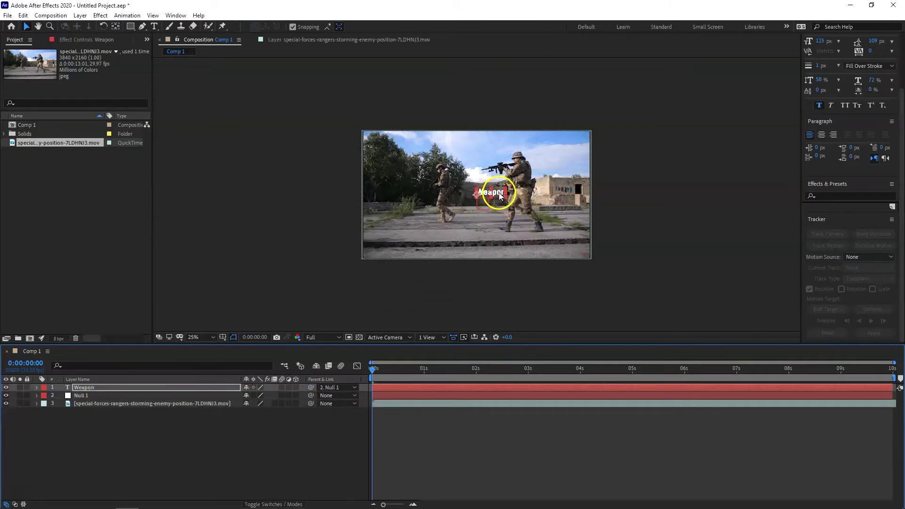
{"action": "left_click_drag", "start_coordinate": [493, 191], "coordinate": [495, 150]}
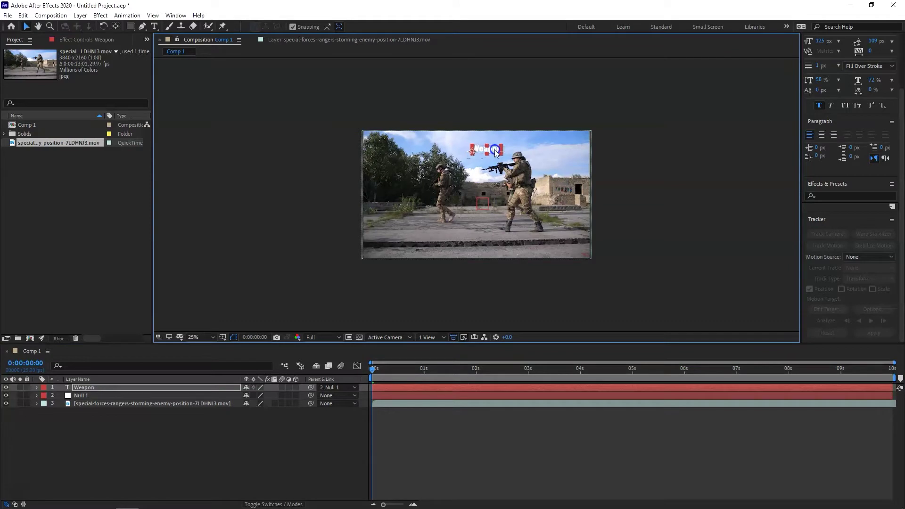
{"action": "left_click", "coordinate": [376, 289]}
Step: Fit the composition in the viewer, preview how the text follows the rifle, and return to the first frame
{"action": "left_click", "coordinate": [203, 337]}
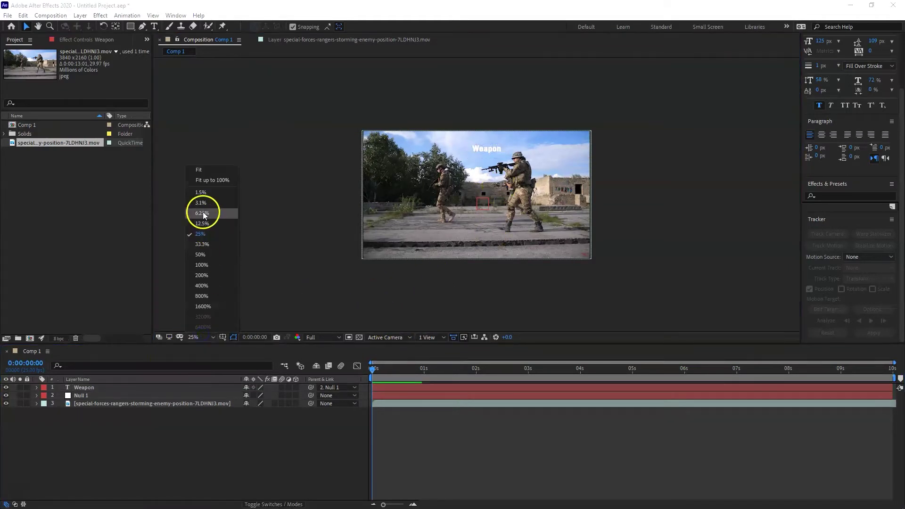
{"action": "left_click", "coordinate": [200, 169]}
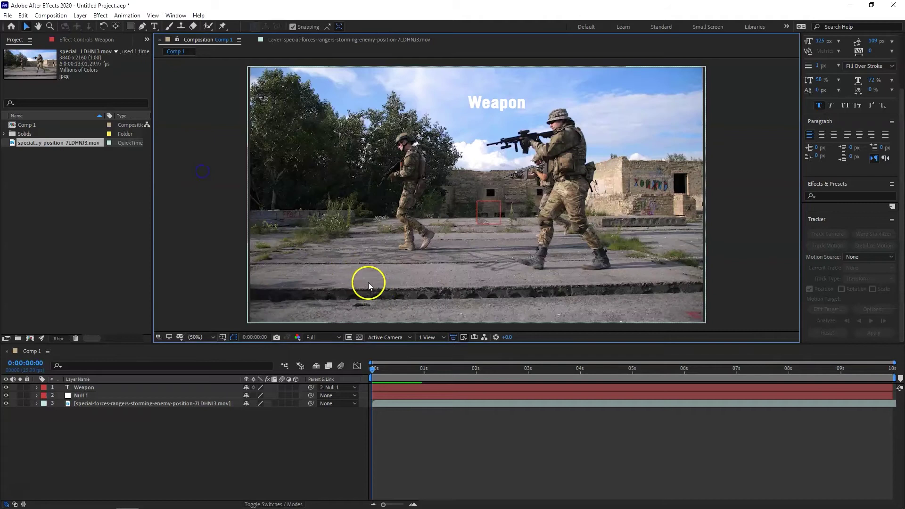
{"action": "left_click", "coordinate": [372, 369]}
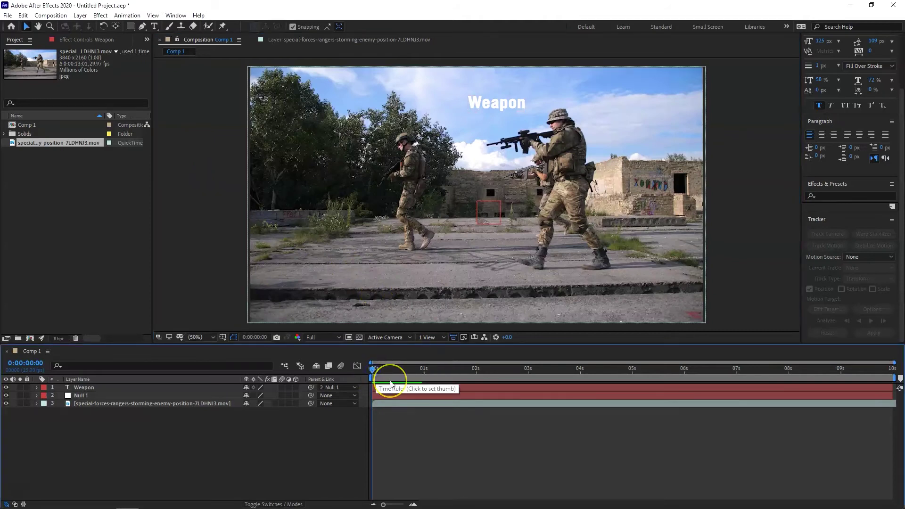
{"action": "key", "text": "space"}
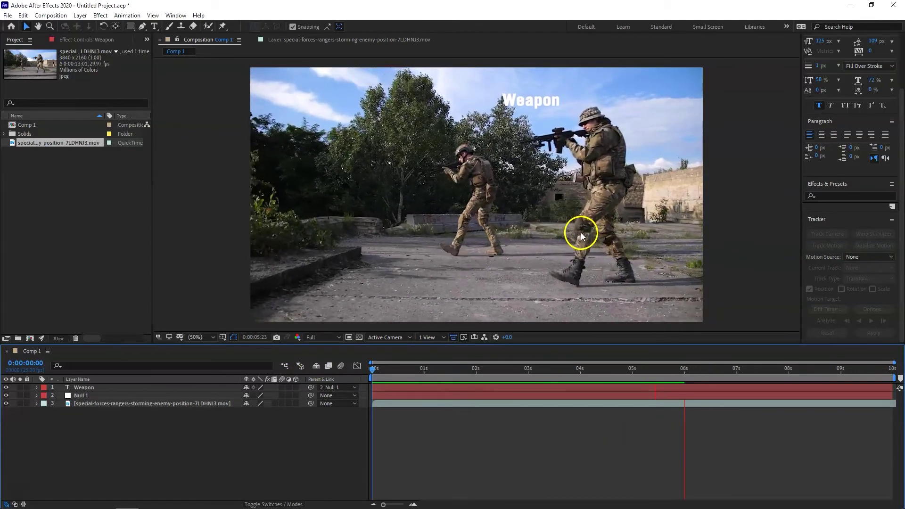
{"action": "key", "text": "space"}
{"action": "left_click", "coordinate": [462, 371]}
{"action": "left_click_drag", "start_coordinate": [462, 372], "coordinate": [367, 365]}
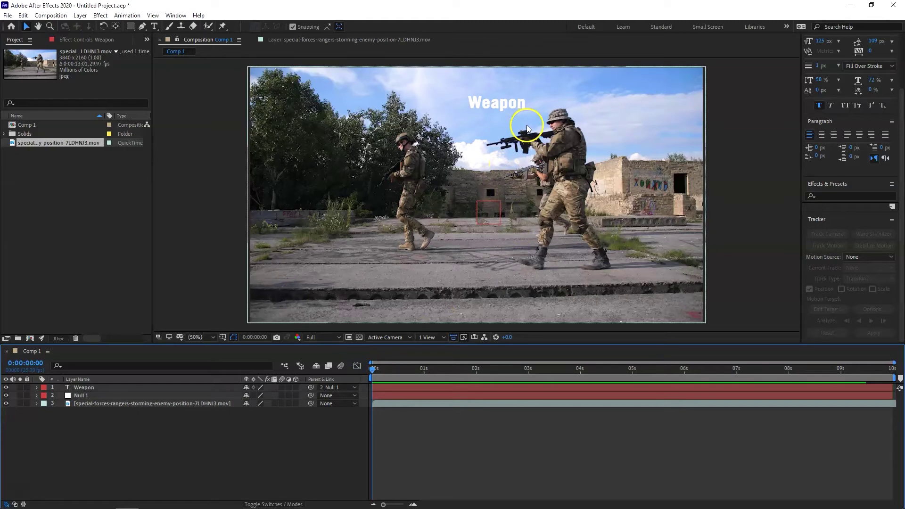
Step: Create a new composition 400 px wide and 400 px high with a duration of 15 seconds
{"action": "right_click", "coordinate": [189, 435]}
{"action": "left_click", "coordinate": [57, 16]}
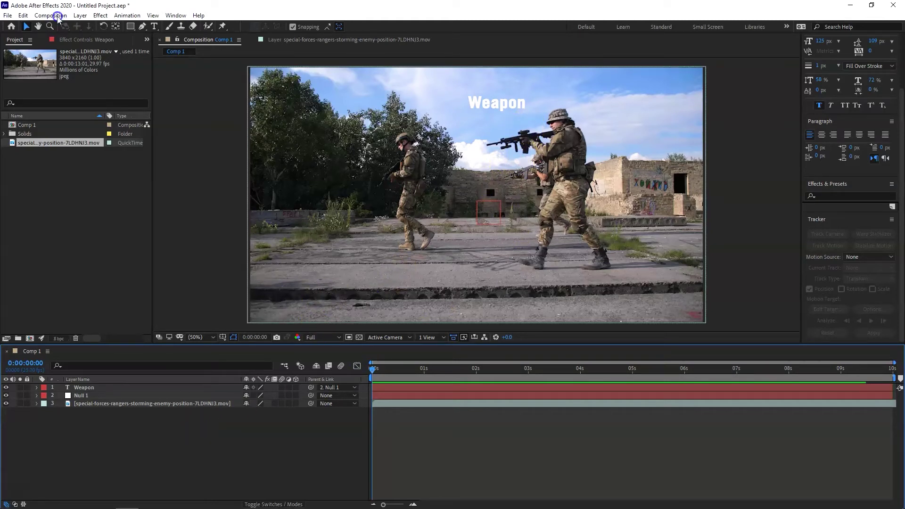
{"action": "left_click", "coordinate": [70, 26]}
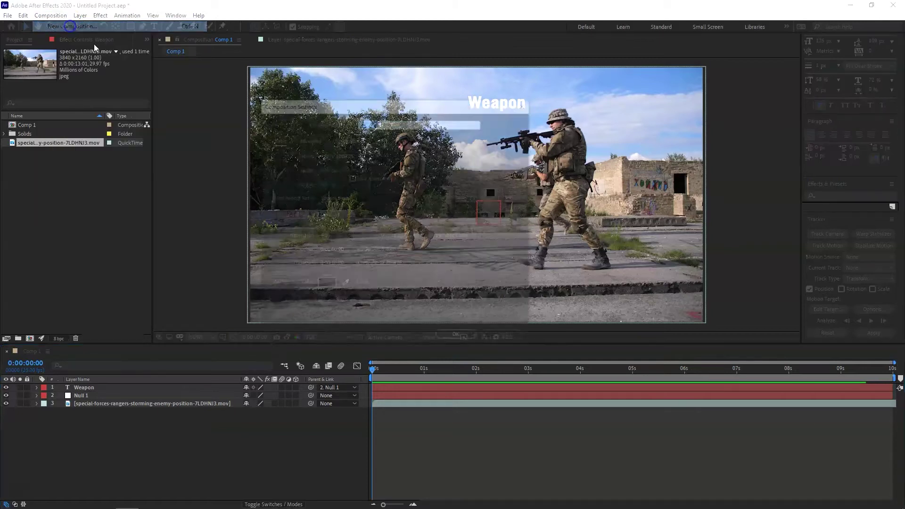
{"action": "left_click_drag", "start_coordinate": [430, 105], "coordinate": [525, 103]}
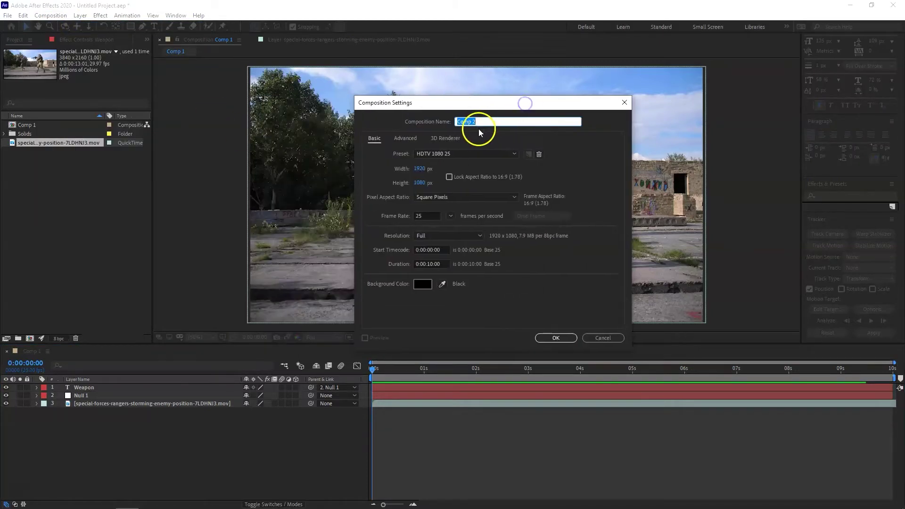
{"action": "left_click", "coordinate": [418, 169]}
{"action": "type", "text": "400"}
{"action": "key", "text": "Tab"}
{"action": "type", "text": "400"}
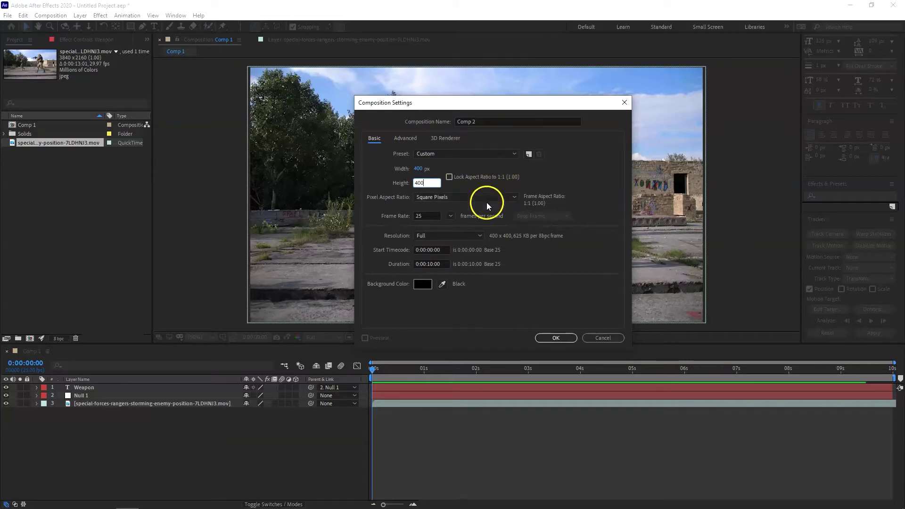
{"action": "left_click", "coordinate": [429, 264]}
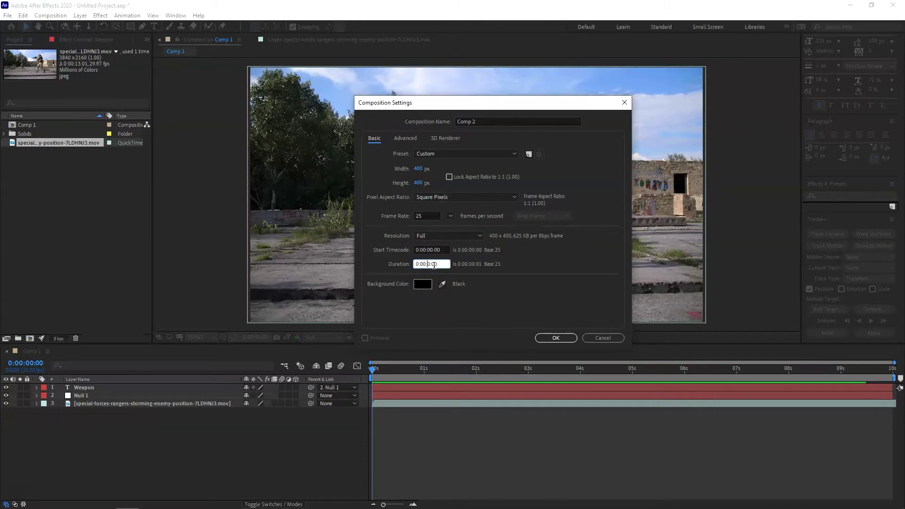
{"action": "type", "text": "15"}
{"action": "left_click", "coordinate": [556, 337]}
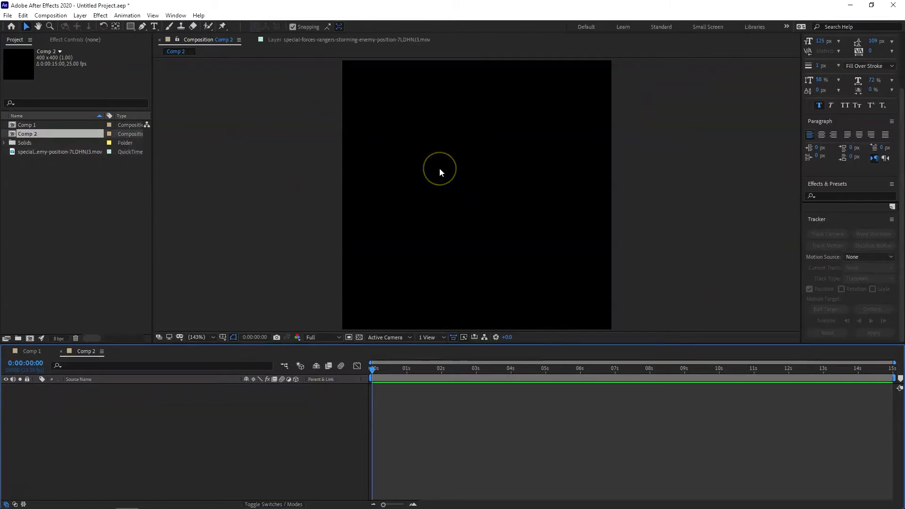
Step: Draw a diagonal line with the Pen tool running down from the upper middle to the centre of Comp 2
{"action": "left_click", "coordinate": [144, 28]}
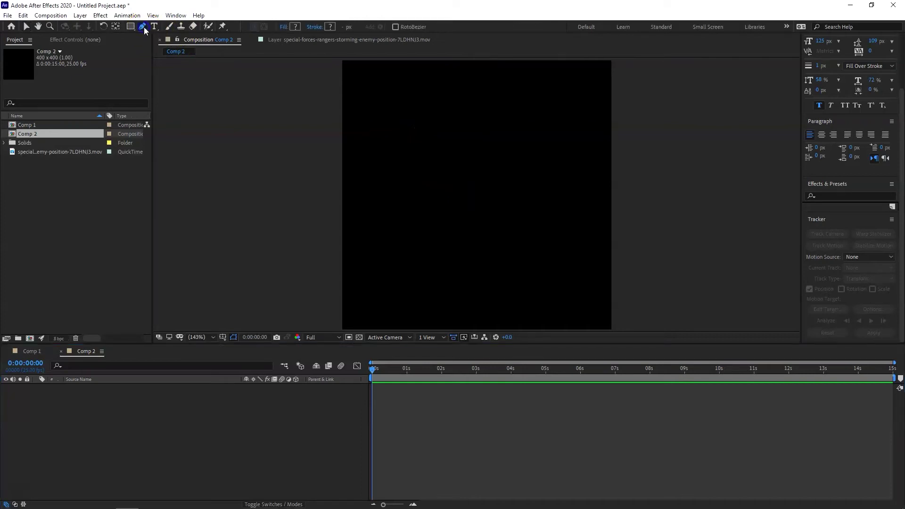
{"action": "left_click", "coordinate": [424, 140]}
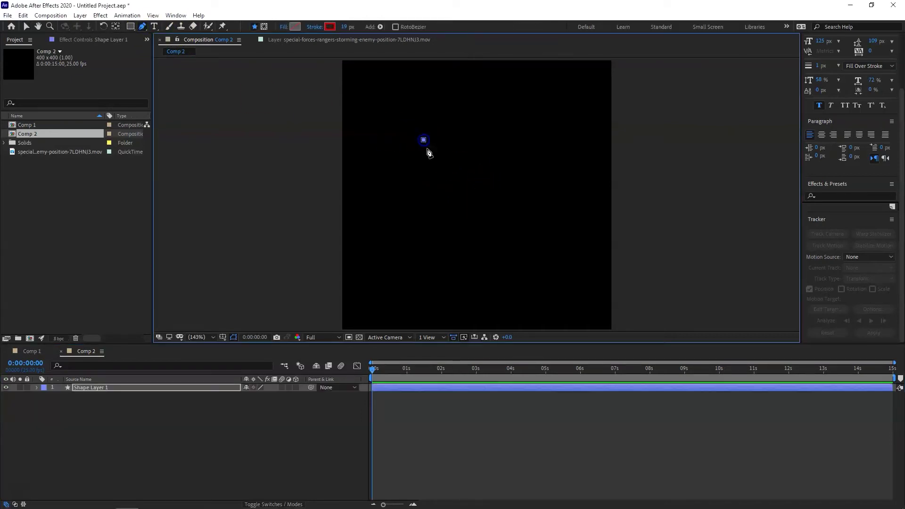
{"action": "left_click", "coordinate": [461, 201]}
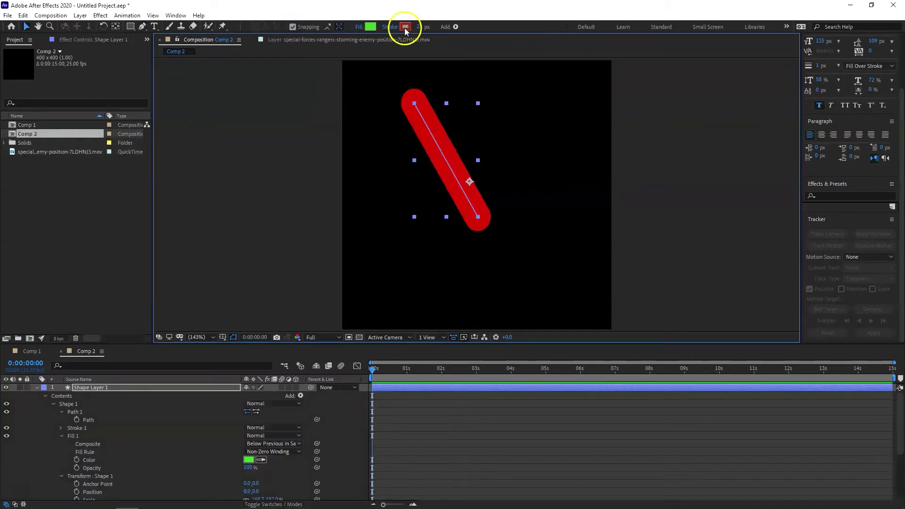
Step: Change the diagonal line's stroke color to green 378029 and deselect the line
{"action": "left_click", "coordinate": [405, 26]}
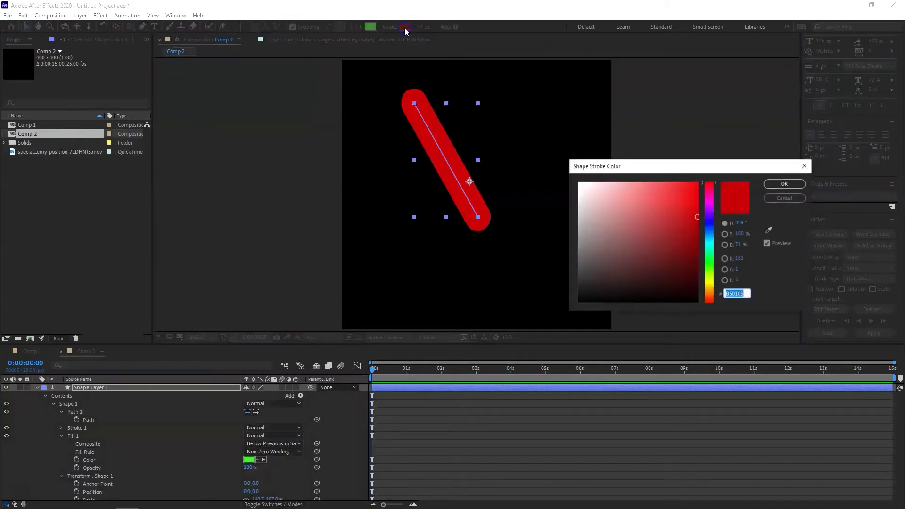
{"action": "left_click", "coordinate": [769, 231]}
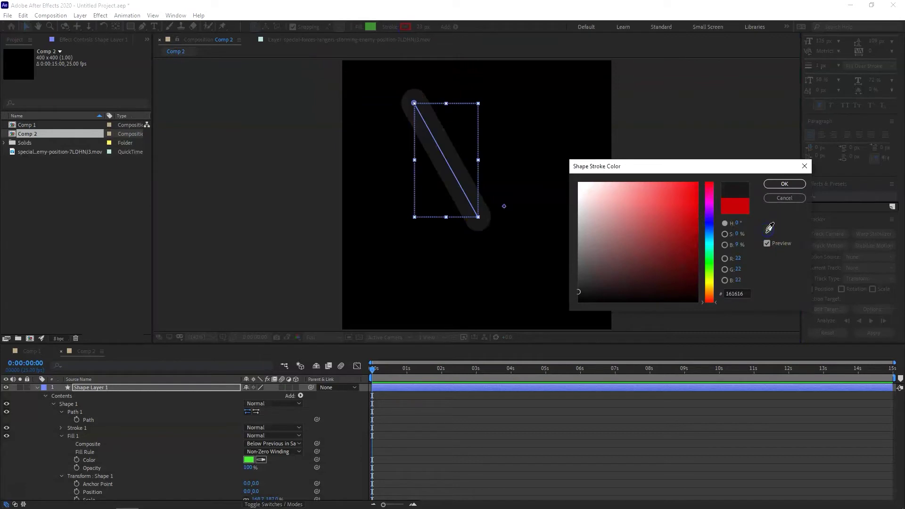
{"action": "left_click_drag", "start_coordinate": [769, 228], "coordinate": [373, 25]}
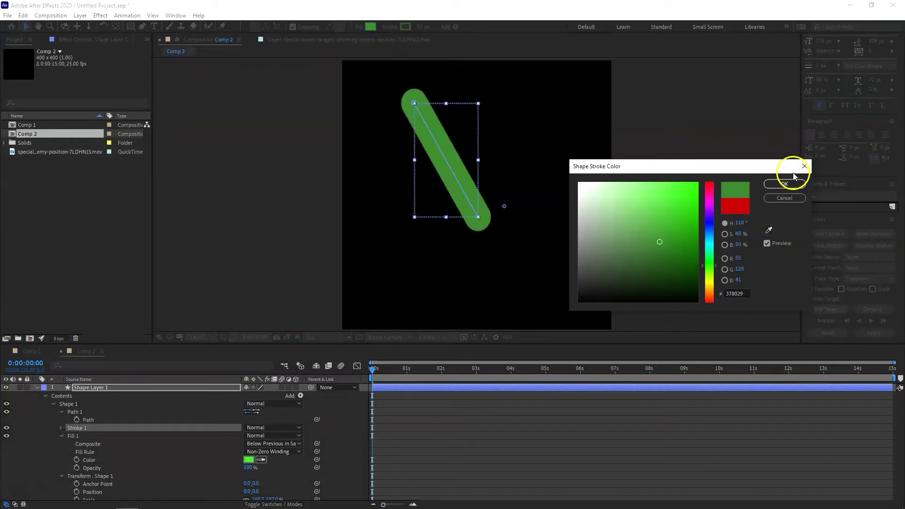
{"action": "left_click", "coordinate": [785, 184]}
{"action": "left_click", "coordinate": [531, 211]}
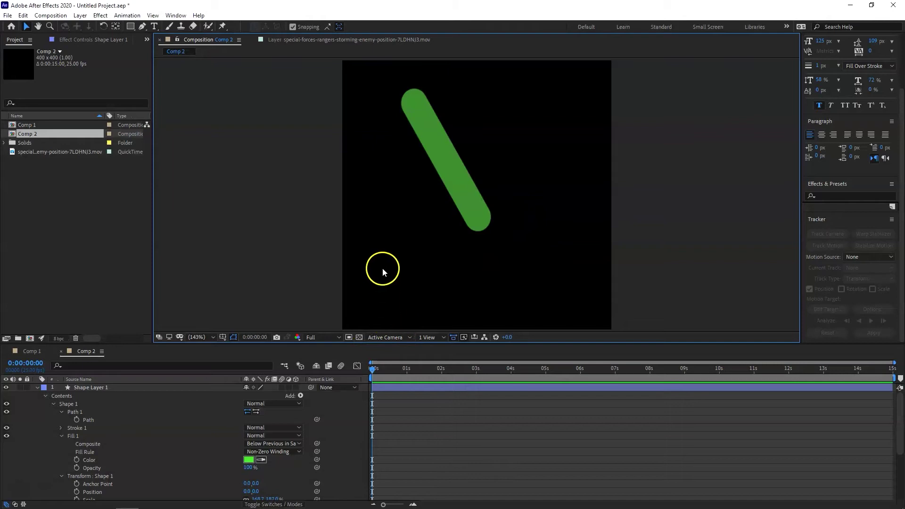
Step: Draw a small ellipse with the Ellipse tool and place it just below the diagonal line's lower end
{"action": "left_click", "coordinate": [131, 27]}
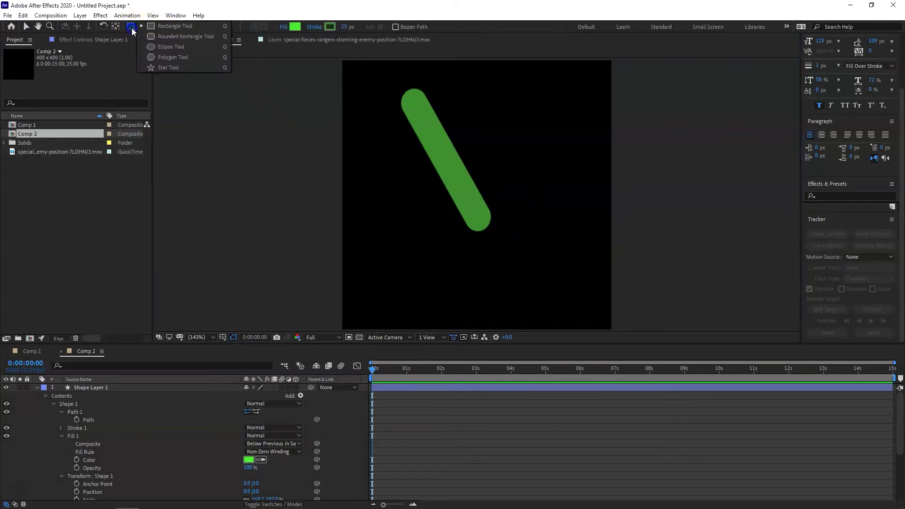
{"action": "left_click", "coordinate": [152, 47]}
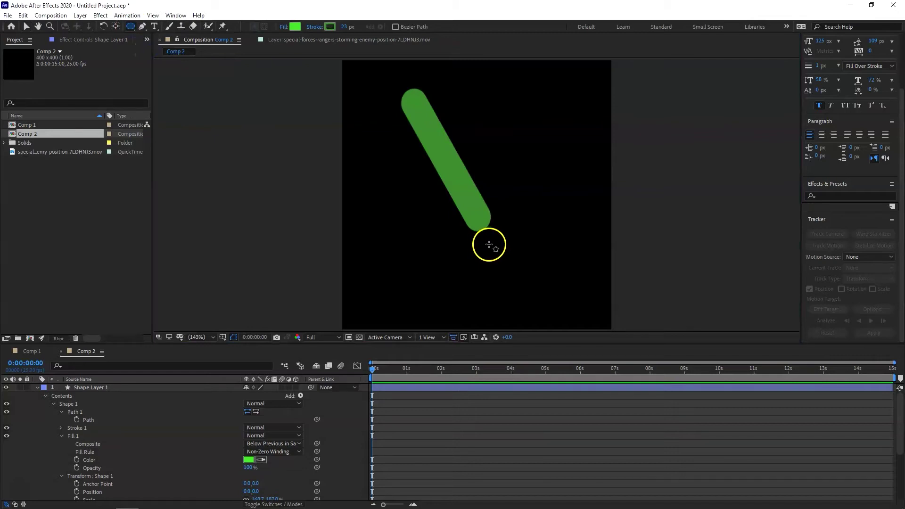
{"action": "left_click_drag", "start_coordinate": [490, 245], "coordinate": [512, 269]}
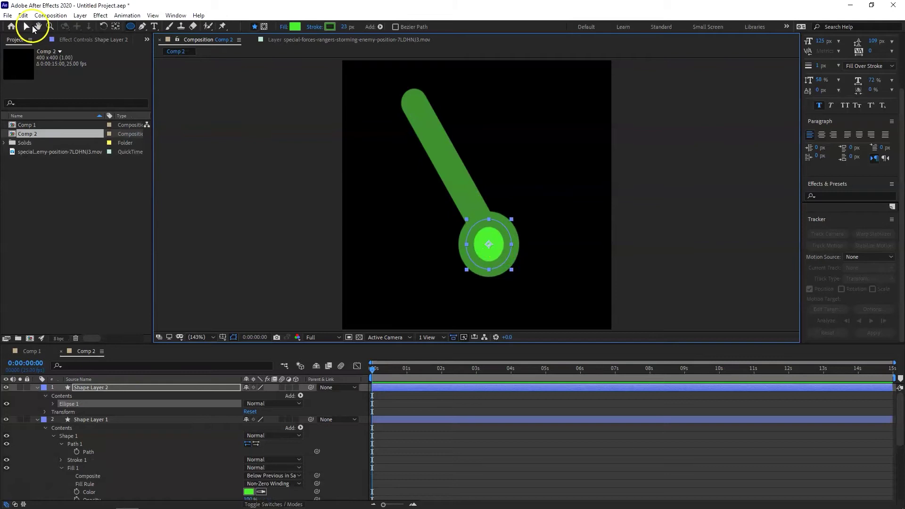
{"action": "left_click", "coordinate": [27, 26]}
{"action": "left_click_drag", "start_coordinate": [497, 248], "coordinate": [511, 272]}
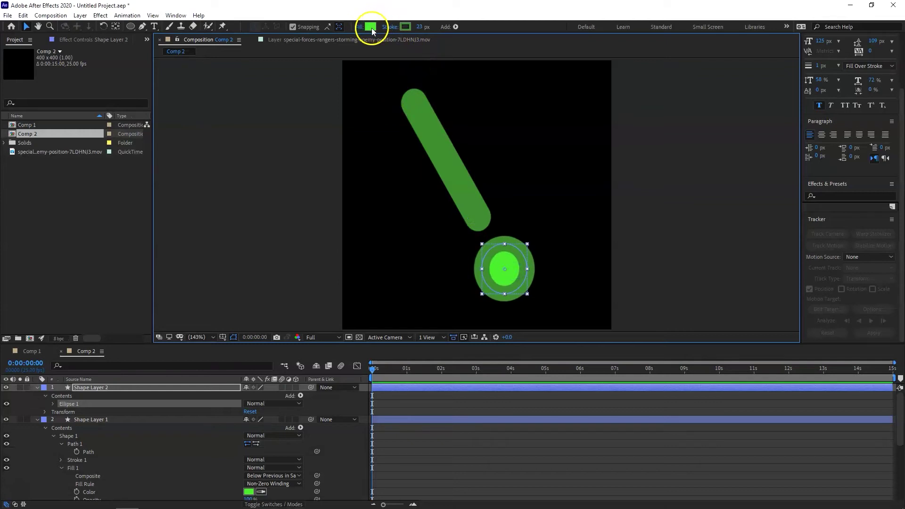
Step: Set the small ellipse's stroke width to 0 px and its fill to the line's darker green
{"action": "left_click_drag", "start_coordinate": [419, 27], "coordinate": [401, 26]}
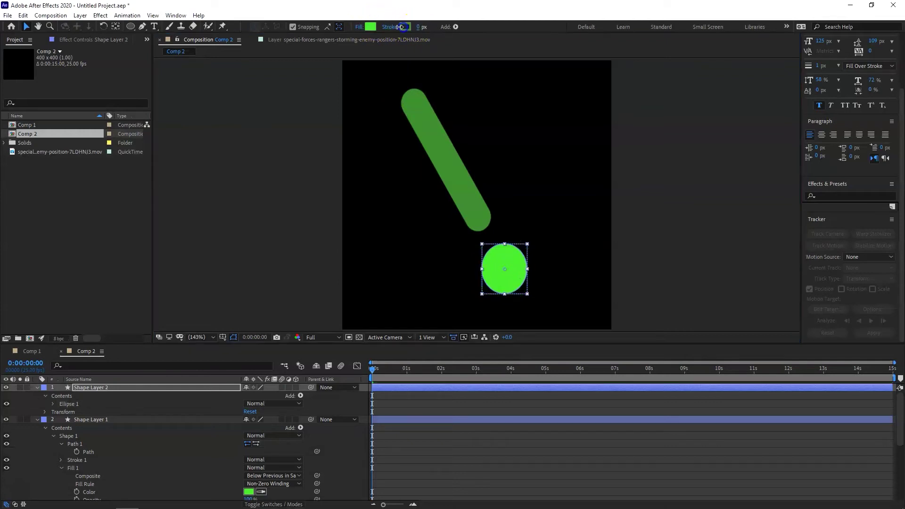
{"action": "left_click", "coordinate": [660, 201]}
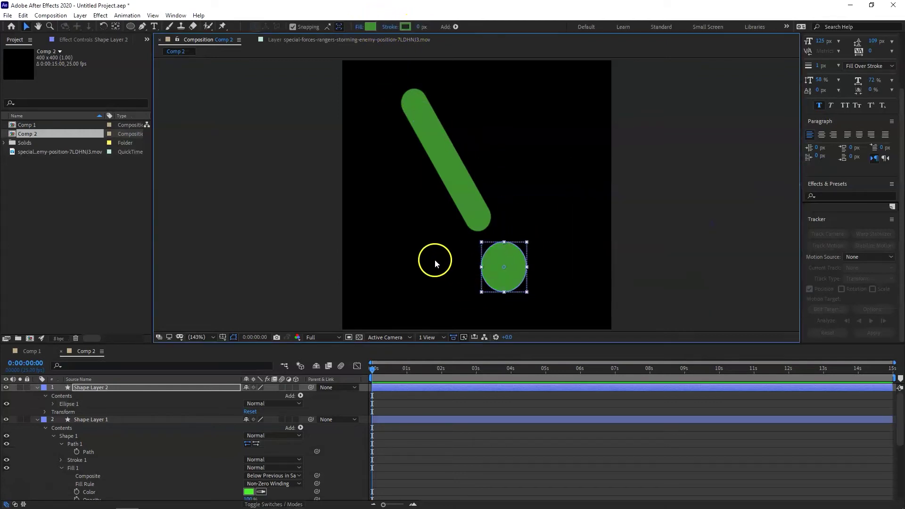
{"action": "left_click", "coordinate": [429, 259]}
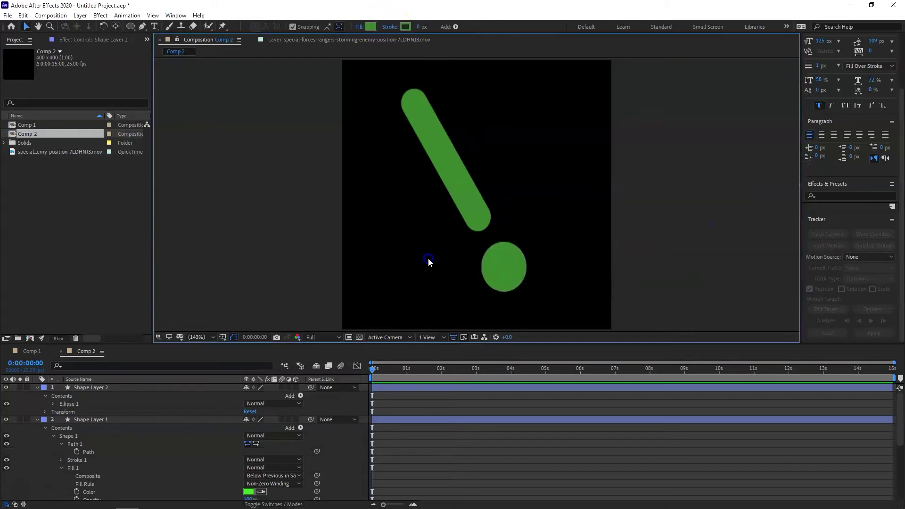
Step: Draw a larger circle around the small green ellipse and set its fill to none
{"action": "left_click", "coordinate": [133, 29]}
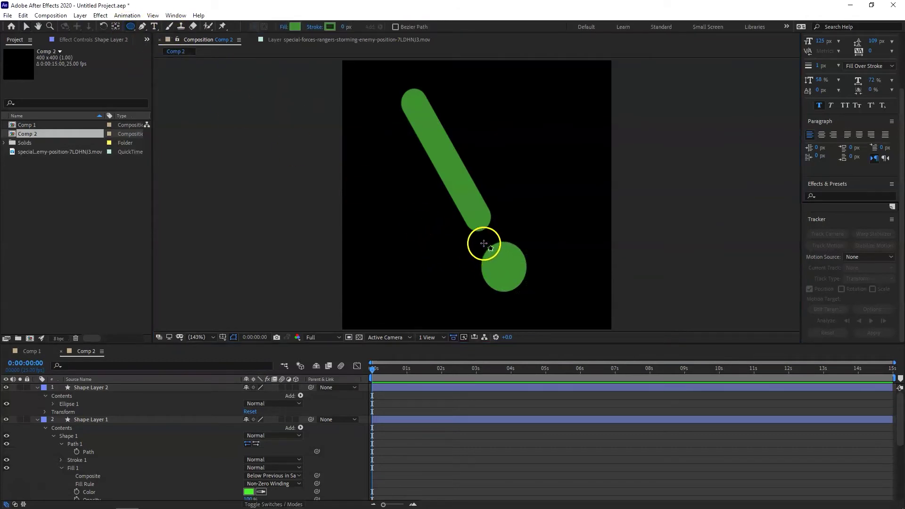
{"action": "mouse_move", "coordinate": [473, 238]}
{"action": "left_mouse_down"}
{"action": "mouse_move", "coordinate": [496, 279]}
{"action": "mouse_move", "coordinate": [515, 269]}
{"action": "mouse_move", "coordinate": [542, 288]}
{"action": "left_mouse_up"}
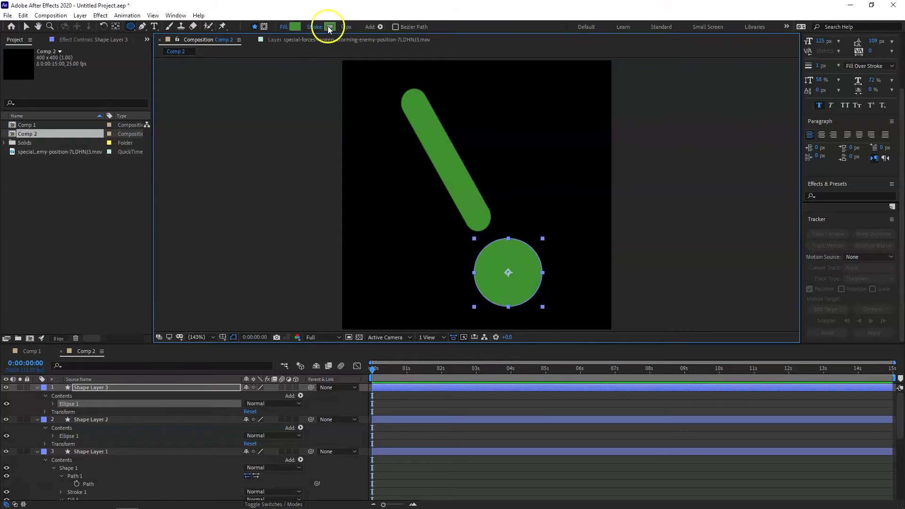
{"action": "left_click", "coordinate": [286, 28]}
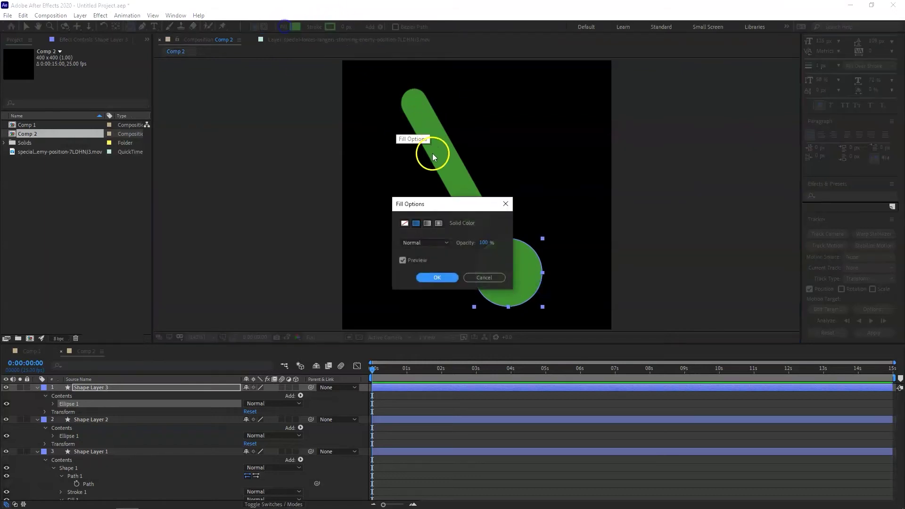
{"action": "left_click", "coordinate": [405, 223]}
{"action": "left_click", "coordinate": [427, 276]}
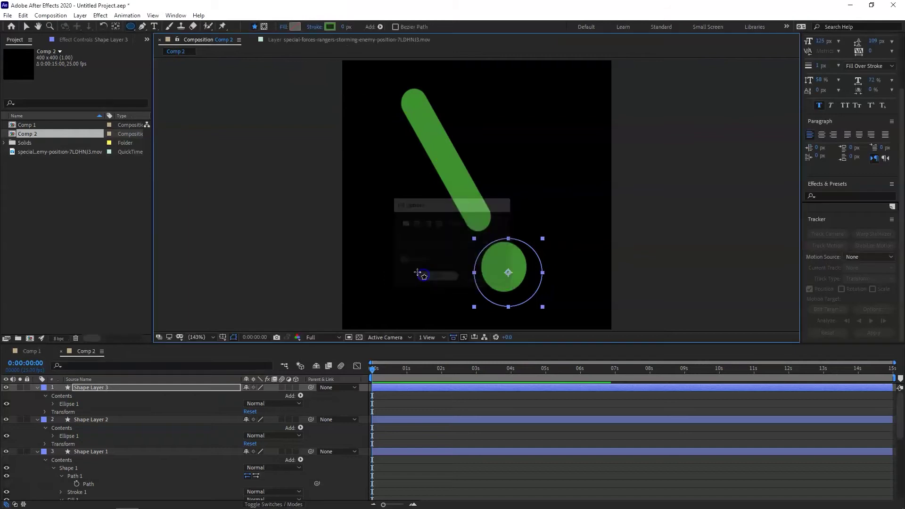
Step: Give the larger circle a 13 px stroke in red E1001A
{"action": "left_click_drag", "start_coordinate": [344, 26], "coordinate": [351, 27]}
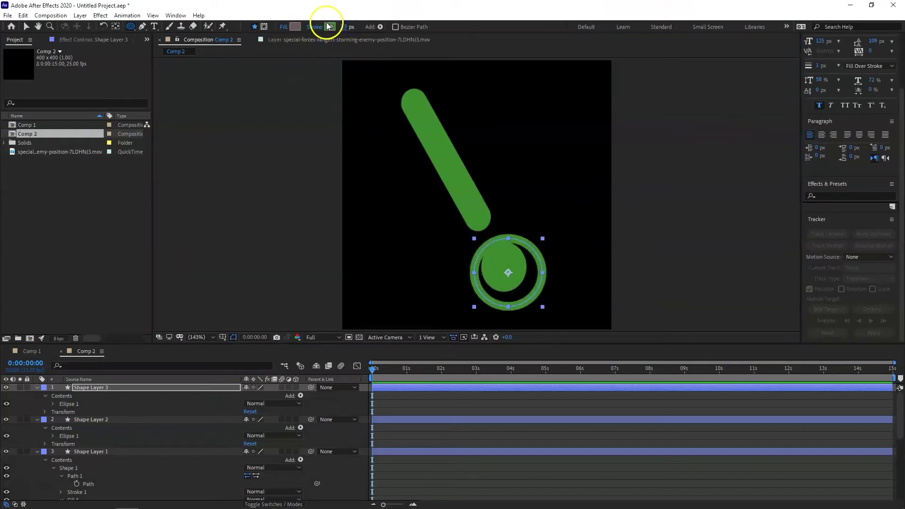
{"action": "left_click", "coordinate": [329, 27]}
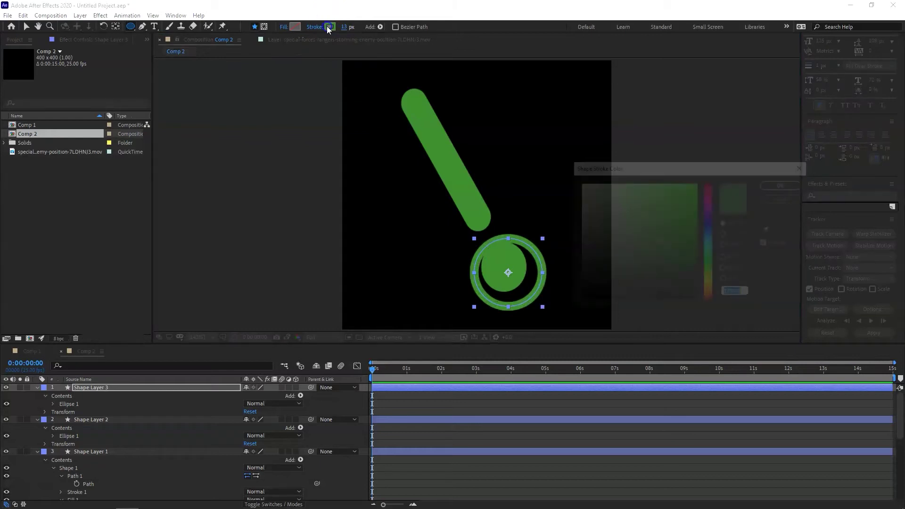
{"action": "left_click", "coordinate": [707, 195]}
{"action": "left_click", "coordinate": [698, 196]}
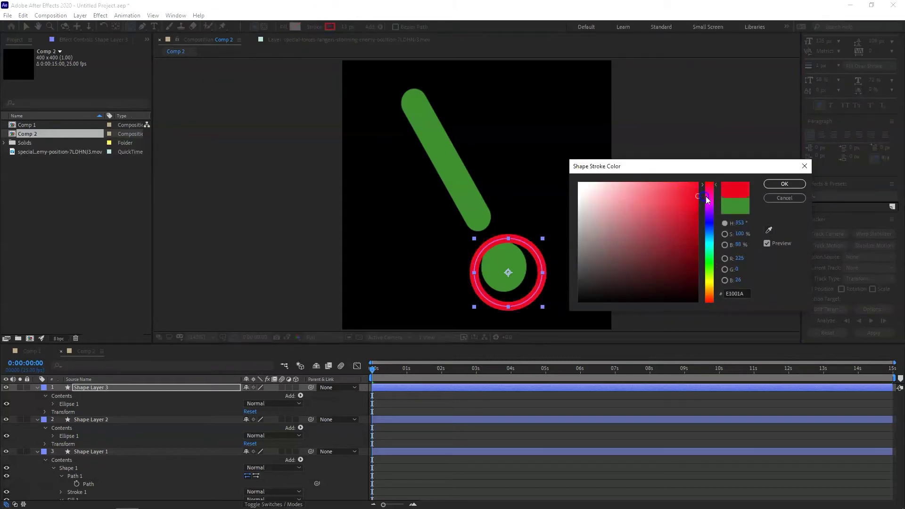
{"action": "left_click", "coordinate": [781, 184]}
Step: Move the red ring so it is centred around the small green ellipse and deselect it
{"action": "left_click", "coordinate": [26, 27]}
{"action": "left_click_drag", "start_coordinate": [533, 293], "coordinate": [529, 285]}
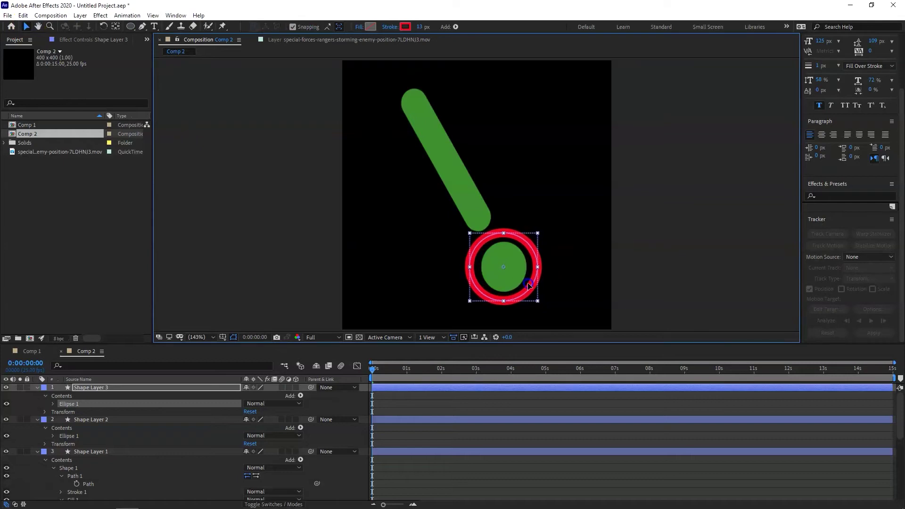
{"action": "left_click", "coordinate": [570, 240]}
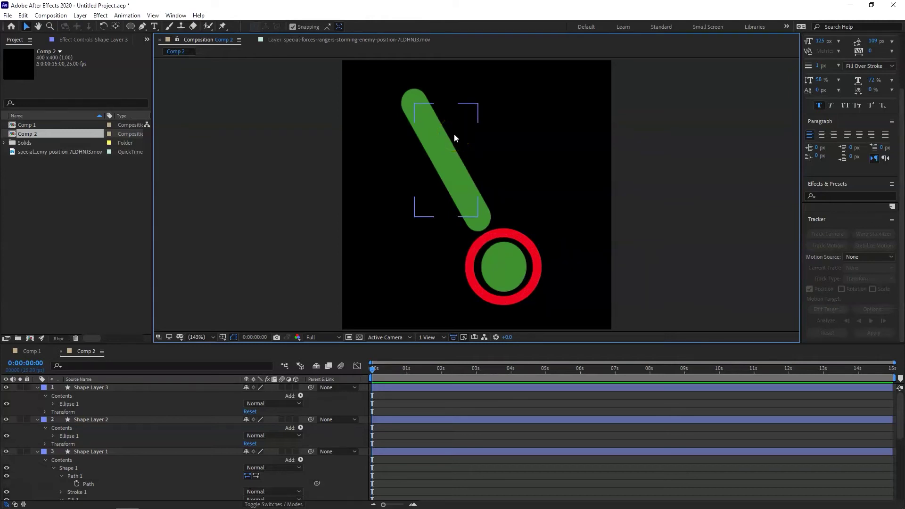
{"action": "left_click", "coordinate": [392, 121]}
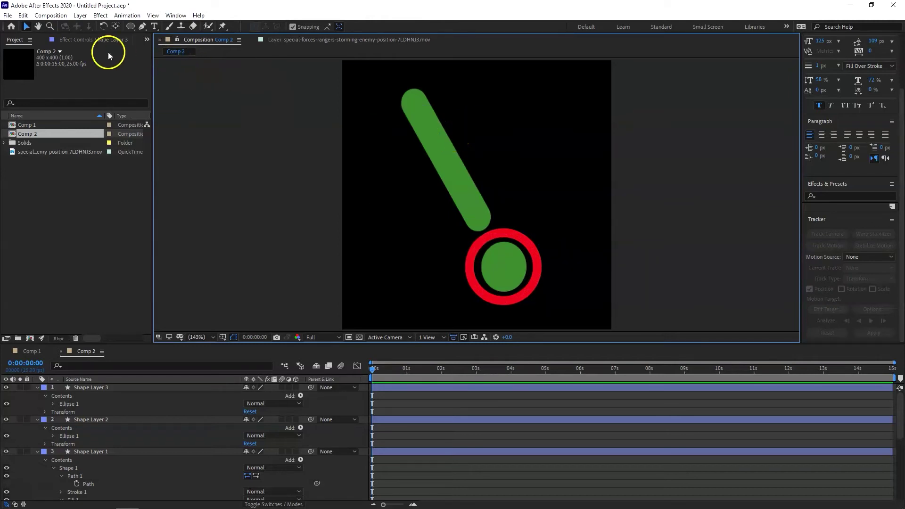
Step: Collapse the properties of all three shape layers in Comp 2's timeline
{"action": "left_click", "coordinate": [38, 420]}
{"action": "left_click", "coordinate": [37, 427]}
{"action": "left_click", "coordinate": [38, 387]}
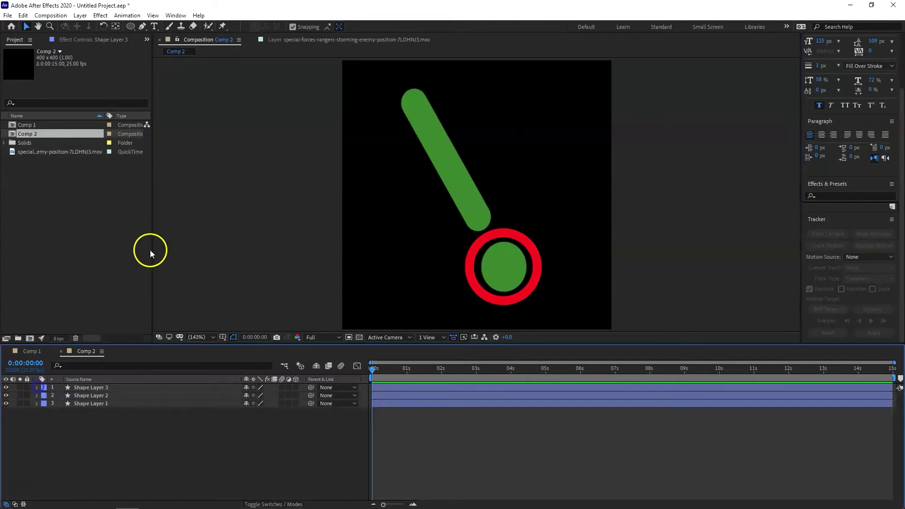
Step: Add Comp 2 to Comp 1 as the top layer, above the Weapon text layer
{"action": "left_click", "coordinate": [31, 353]}
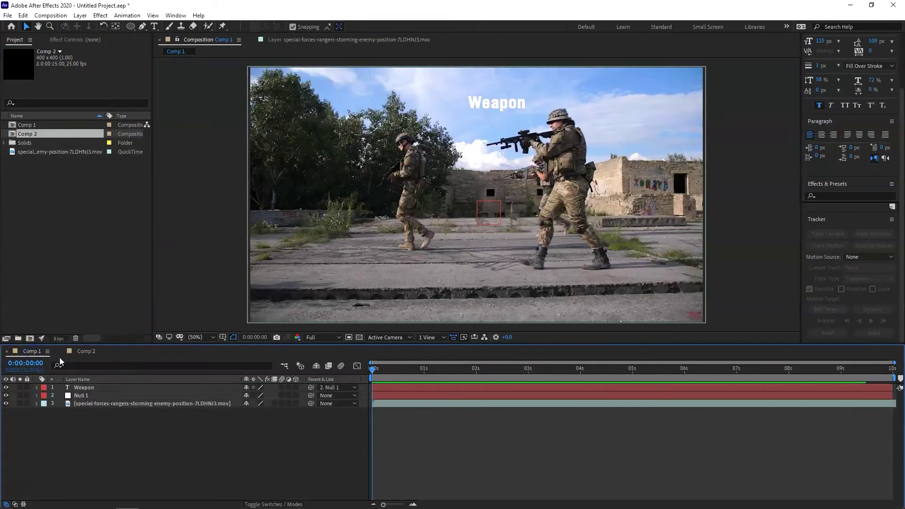
{"action": "left_click", "coordinate": [40, 193]}
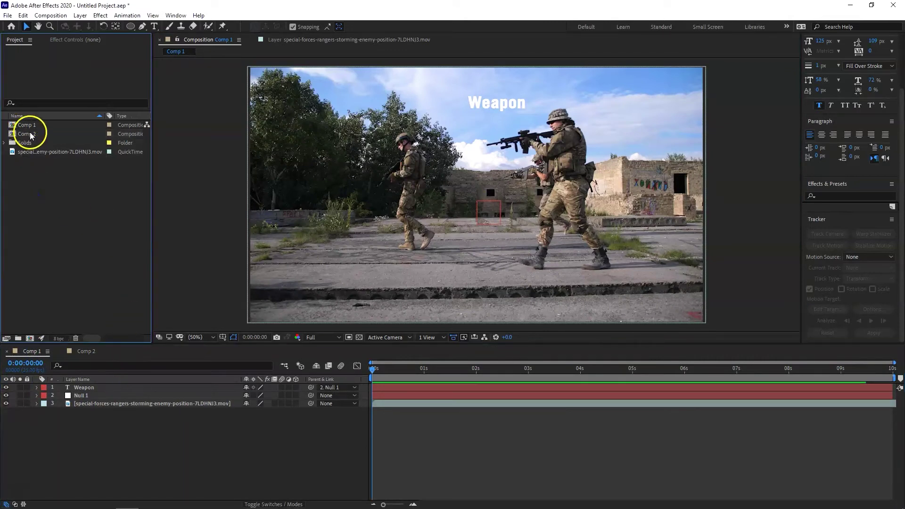
{"action": "left_click_drag", "start_coordinate": [30, 135], "coordinate": [67, 389]}
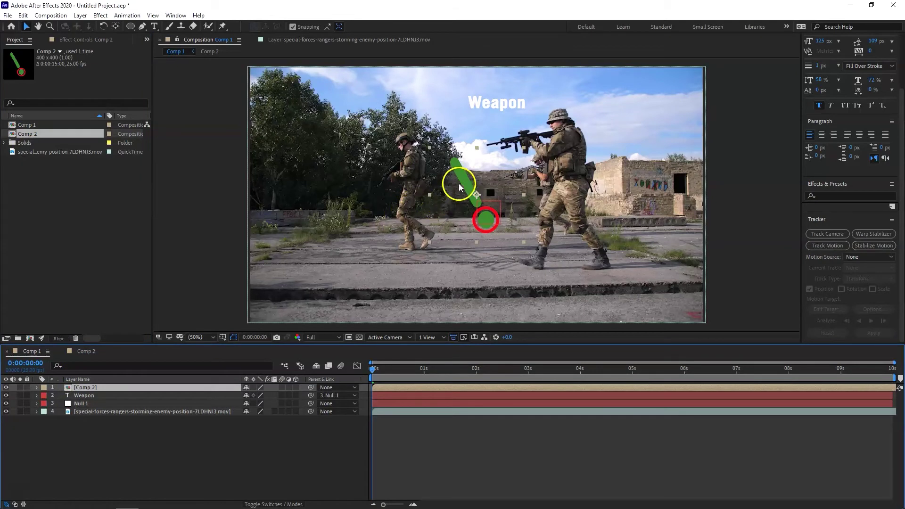
Step: Scale Comp 2 down between the Weapon text and the front soldier's rifle, and parent it to Null 1
{"action": "left_click_drag", "start_coordinate": [429, 147], "coordinate": [528, 122]}
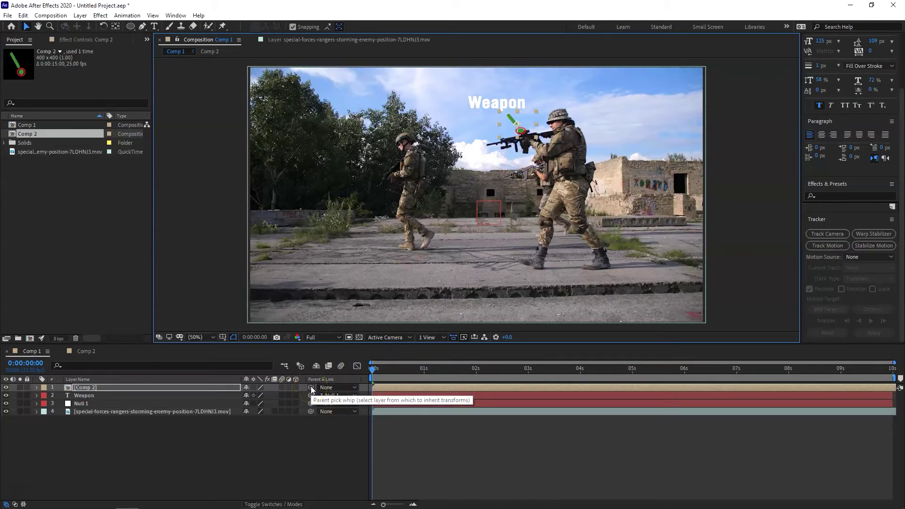
{"action": "left_click_drag", "start_coordinate": [311, 387], "coordinate": [81, 405]}
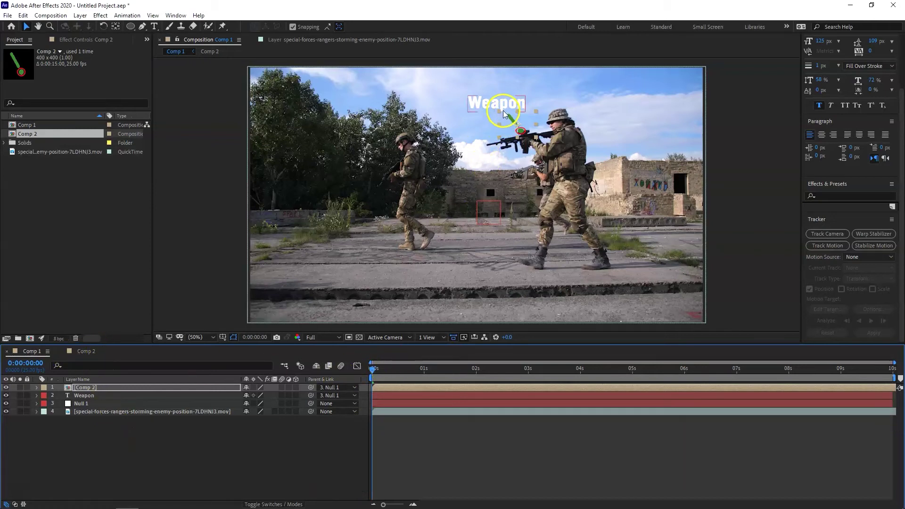
Step: In Comp 2, add an opacity keyframe of 0% at the first frame of Shape Layer 1, the diagonal line
{"action": "left_click", "coordinate": [84, 351]}
{"action": "left_click", "coordinate": [37, 403]}
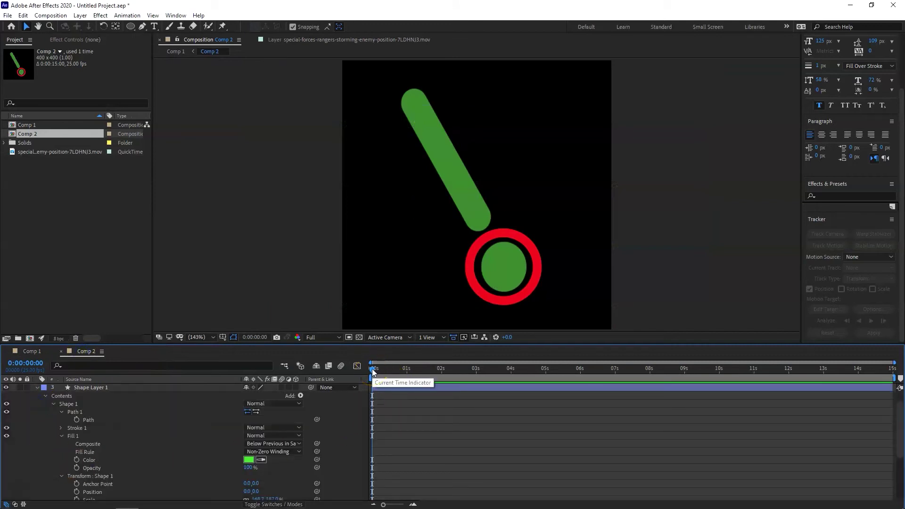
{"action": "left_click", "coordinate": [129, 446]}
{"action": "left_click", "coordinate": [53, 404]}
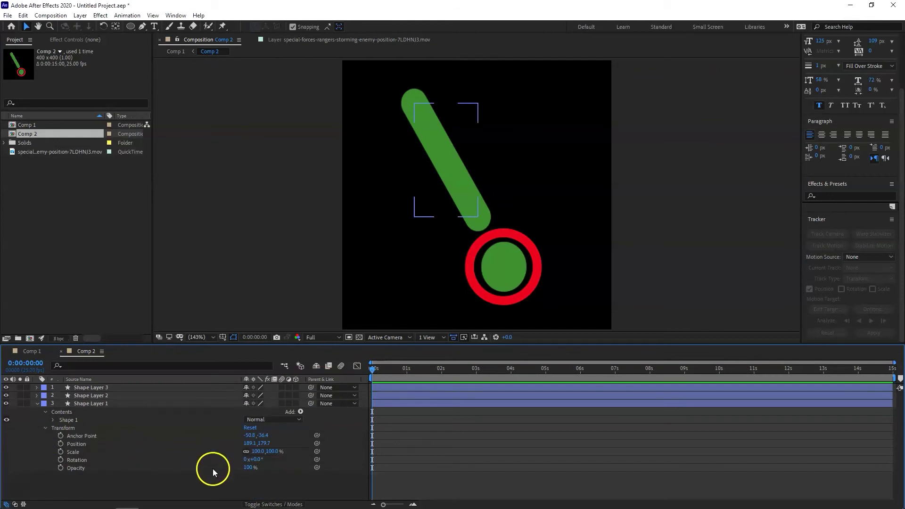
{"action": "left_click", "coordinate": [60, 468]}
{"action": "left_click", "coordinate": [250, 467]}
{"action": "type", "text": "0"}
{"action": "key", "text": "Return"}
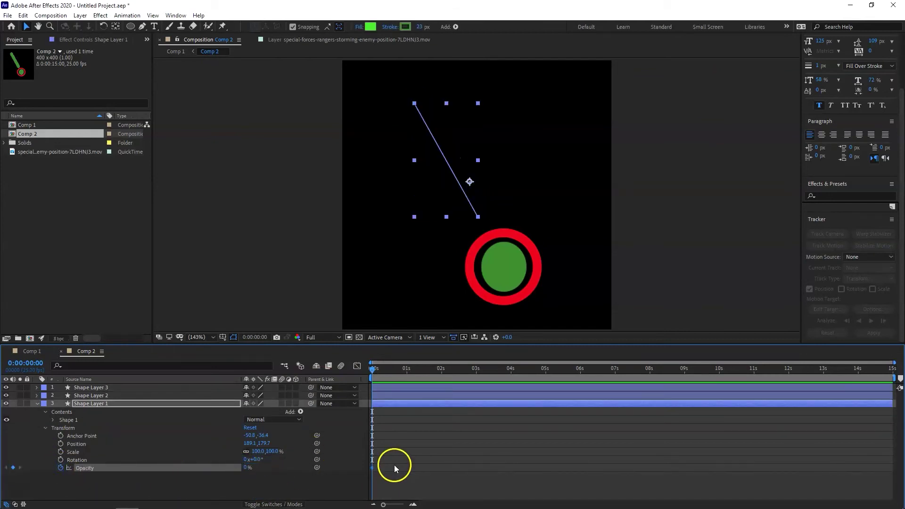
Step: Add an opacity keyframe of 100% at 1 second on Shape Layer 1 and collapse the layer
{"action": "left_click_drag", "start_coordinate": [372, 369], "coordinate": [407, 375]}
{"action": "left_click", "coordinate": [246, 468]}
{"action": "type", "text": "100"}
{"action": "key", "text": "Return"}
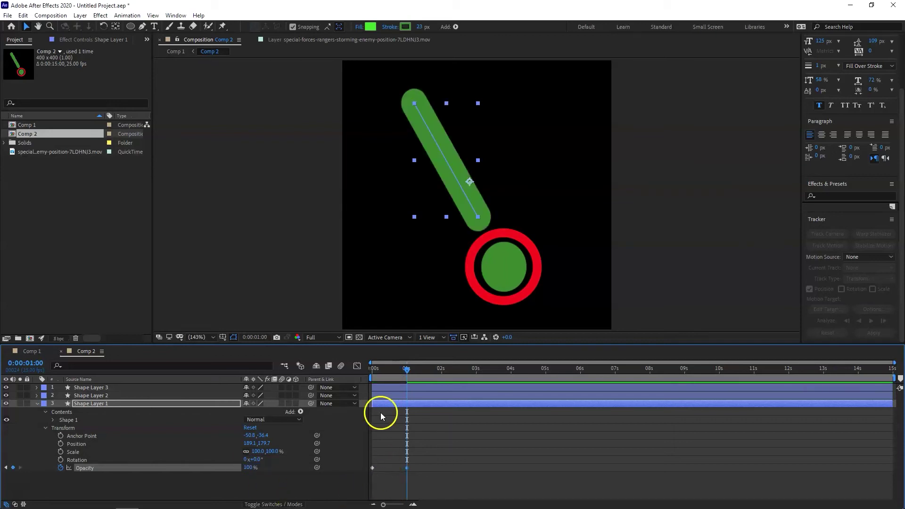
{"action": "left_click", "coordinate": [38, 404]}
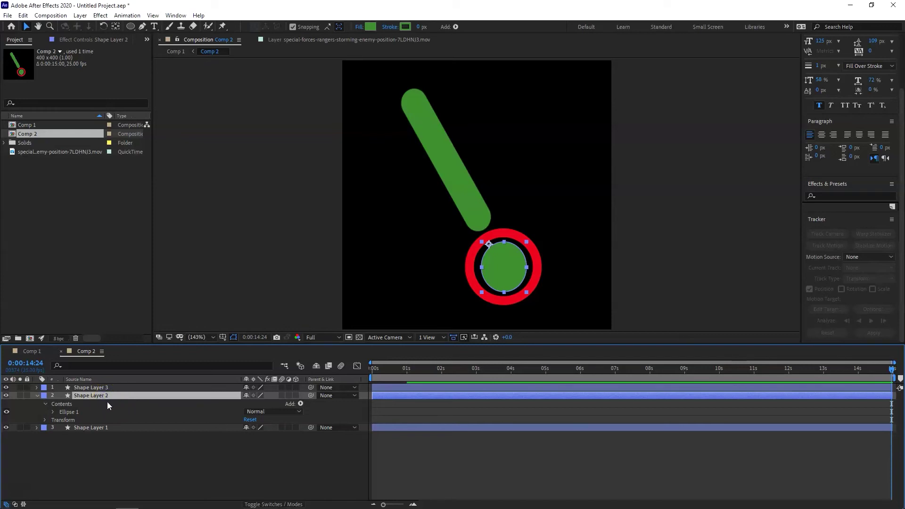
Step: Rename Shape Layer 2 as Inner Circle and Shape Layer 3 as Outer Circle
{"action": "key", "text": "Return"}
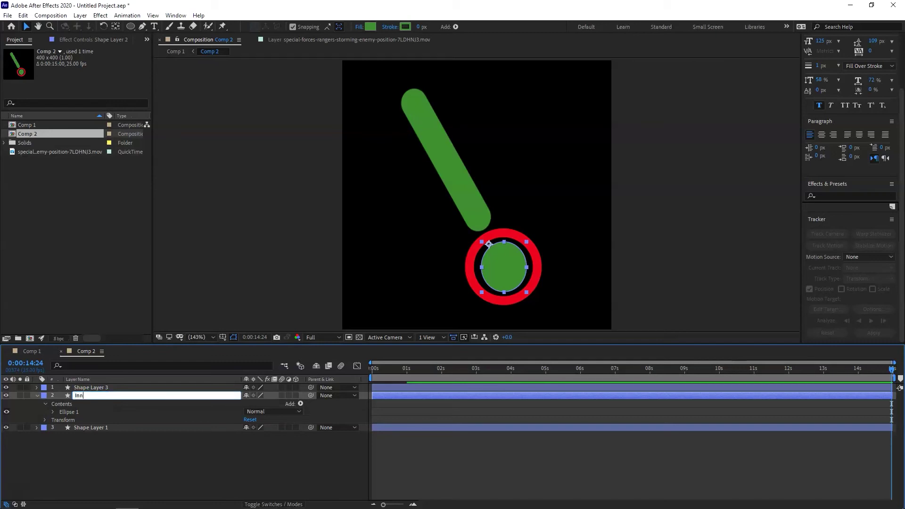
{"action": "key", "text": "Return"}
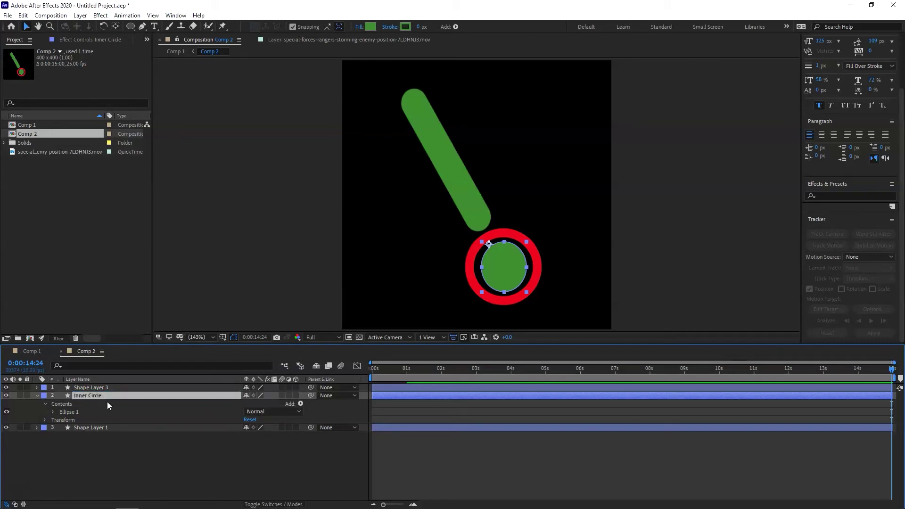
{"action": "left_click", "coordinate": [110, 387]}
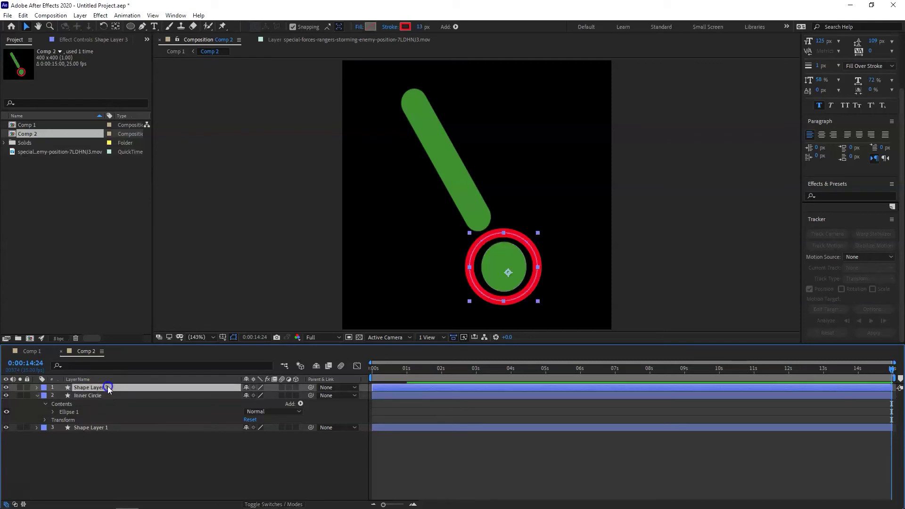
{"action": "key", "text": "Return"}
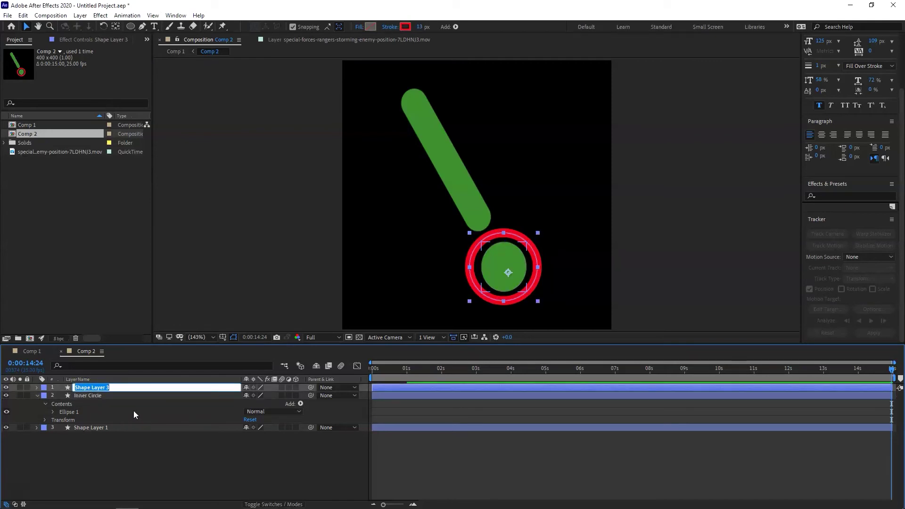
{"action": "type", "text": "Outer Circle"}
{"action": "key", "text": "Return"}
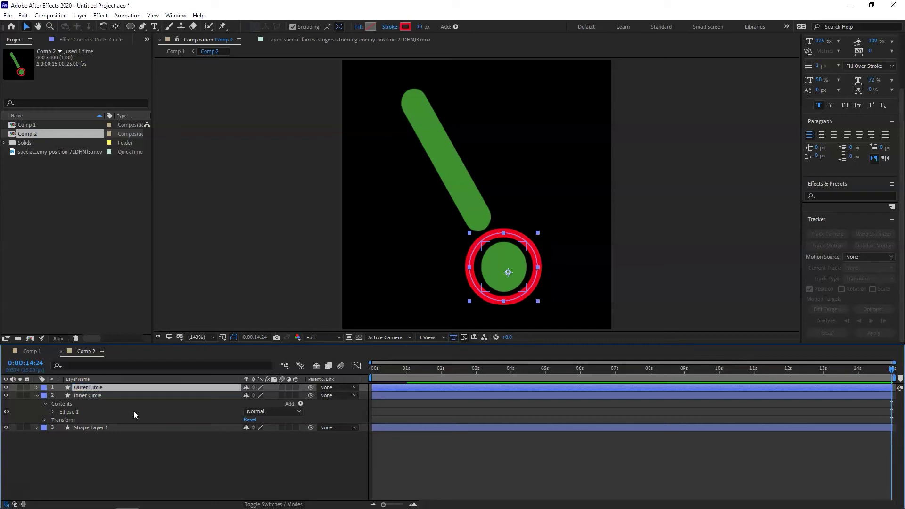
Step: Rename Shape Layer 1, the diagonal line, as Line and collapse the Inner Circle layer
{"action": "left_click", "coordinate": [109, 429]}
{"action": "key", "text": "Return"}
{"action": "type", "text": "Line"}
{"action": "key", "text": "Return"}
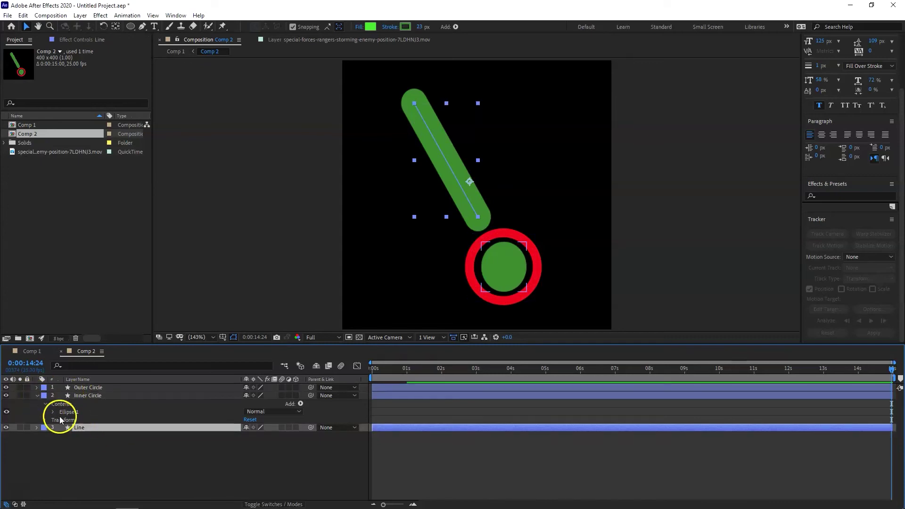
{"action": "left_click", "coordinate": [37, 396]}
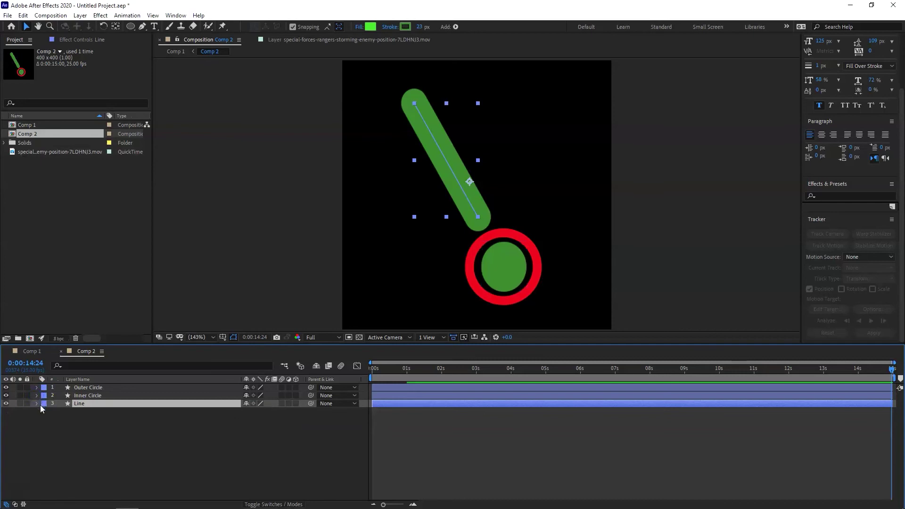
Step: Add an opacity keyframe of 0% at the first frame of the Inner Circle layer
{"action": "left_click", "coordinate": [37, 396]}
{"action": "left_click", "coordinate": [45, 420]}
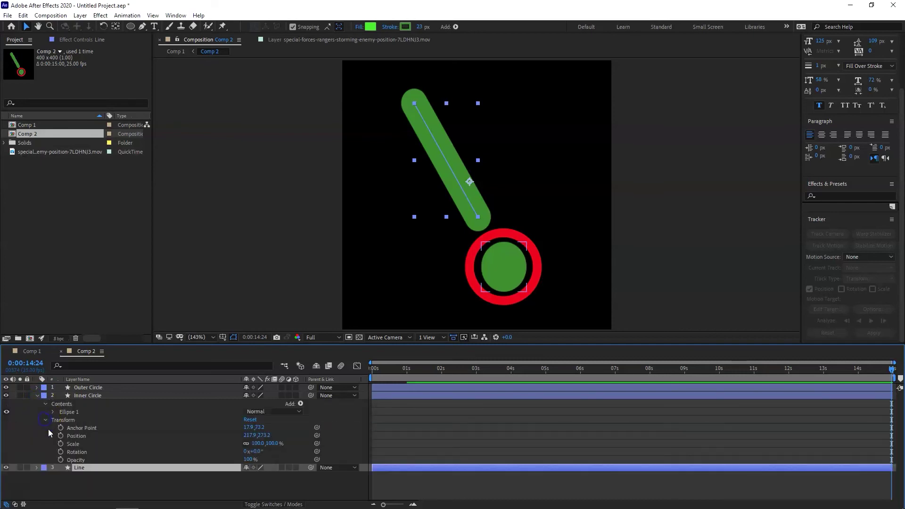
{"action": "left_click_drag", "start_coordinate": [518, 369], "coordinate": [323, 367]}
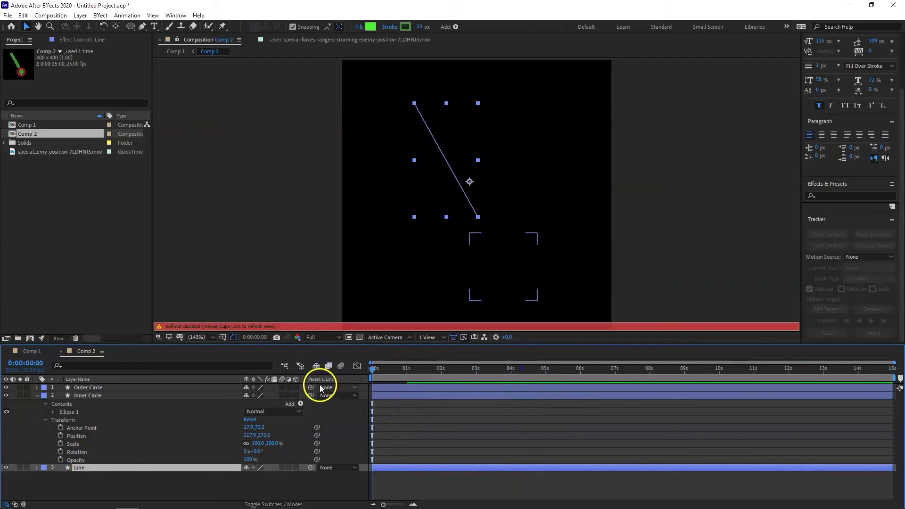
{"action": "key", "text": "Caps_Lock"}
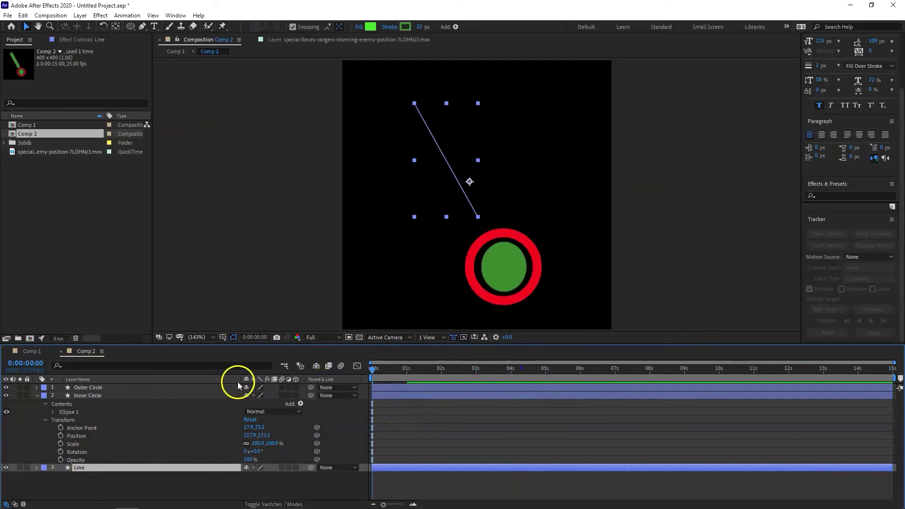
{"action": "left_click", "coordinate": [60, 460]}
{"action": "left_click", "coordinate": [245, 460]}
{"action": "type", "text": "0"}
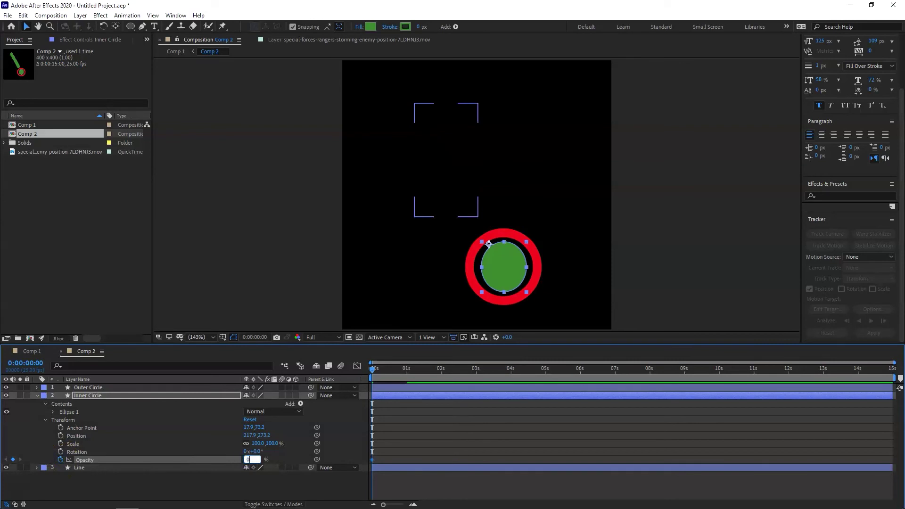
{"action": "key", "text": "Return"}
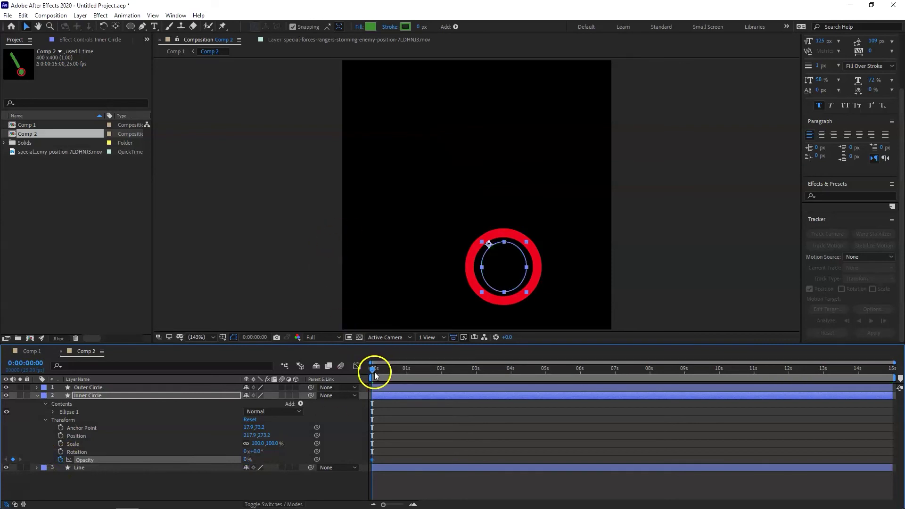
Step: Add an opacity keyframe of 100% at 1 second on the Inner Circle layer
{"action": "left_click_drag", "start_coordinate": [374, 371], "coordinate": [407, 371]}
{"action": "left_click", "coordinate": [245, 460]}
{"action": "type", "text": "100"}
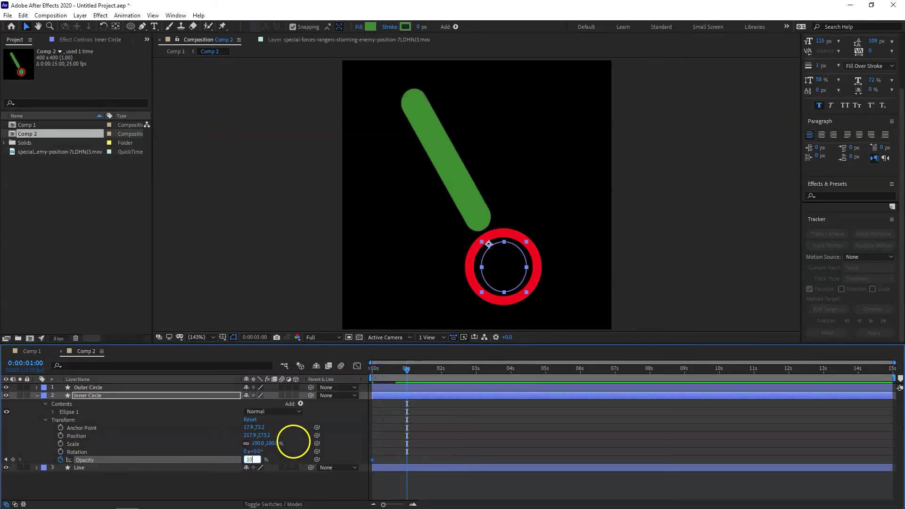
{"action": "key", "text": "Return"}
Step: Keyframe the Outer Circle's opacity at 100% at 1 second and 0% at the first frame, and collapse both circle layers
{"action": "left_click", "coordinate": [37, 388]}
{"action": "left_click", "coordinate": [45, 412]}
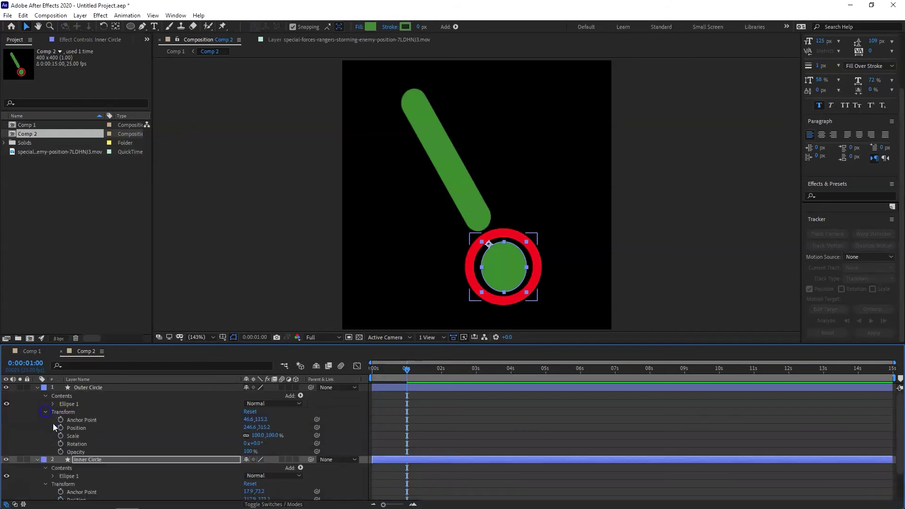
{"action": "left_click", "coordinate": [60, 452]}
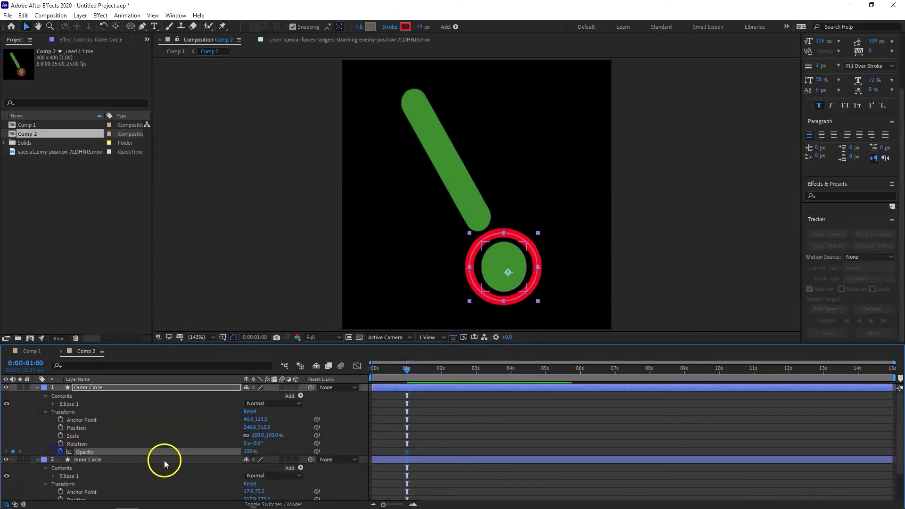
{"action": "left_click_drag", "start_coordinate": [408, 368], "coordinate": [366, 370]}
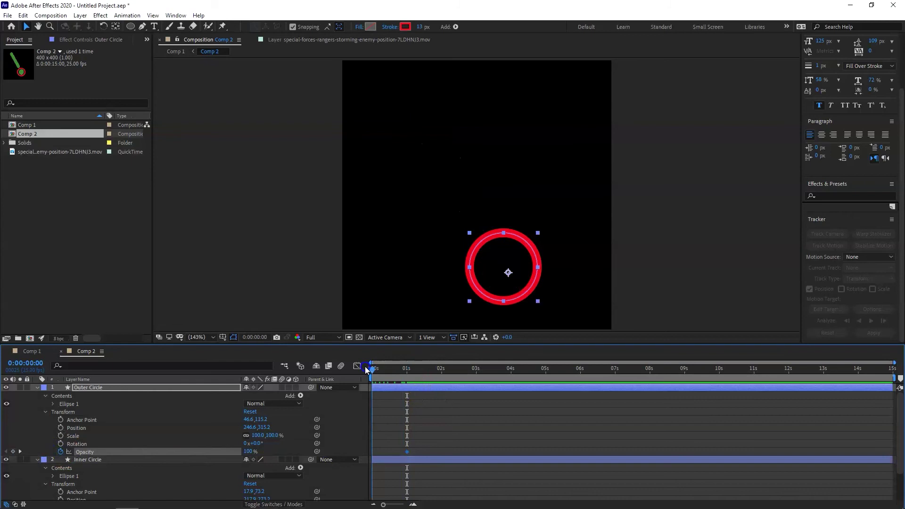
{"action": "key", "text": "Return"}
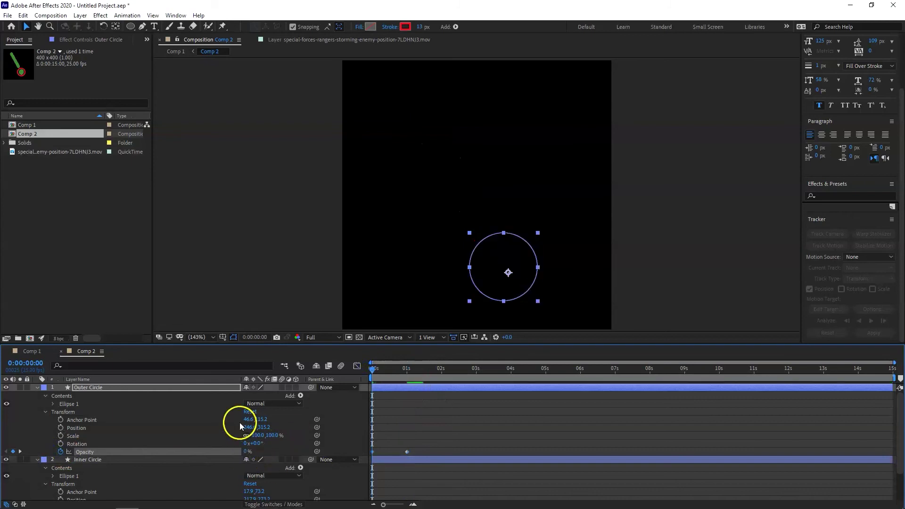
{"action": "left_click", "coordinate": [37, 387]}
{"action": "left_click", "coordinate": [37, 396]}
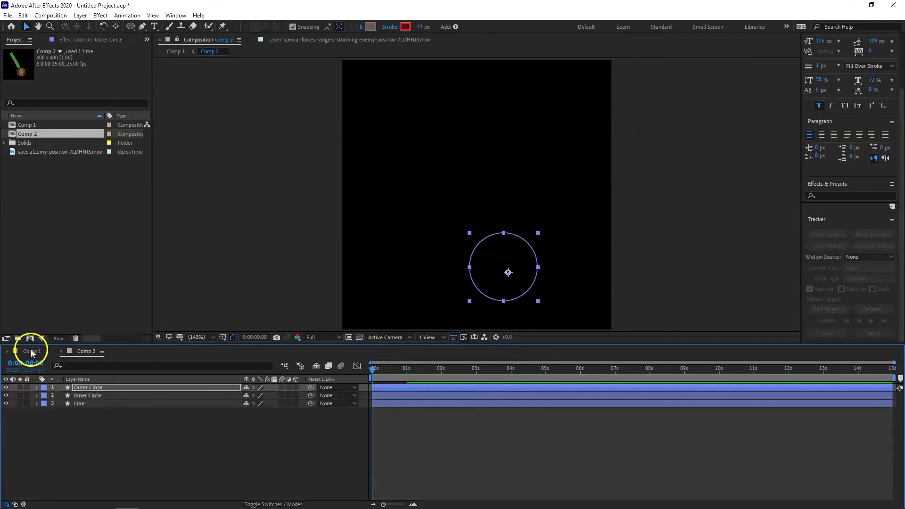
Step: In Comp 1, keyframe the Weapon text layer's opacity from 0% at the first frame to 100% at 1 second
{"action": "left_click", "coordinate": [30, 351]}
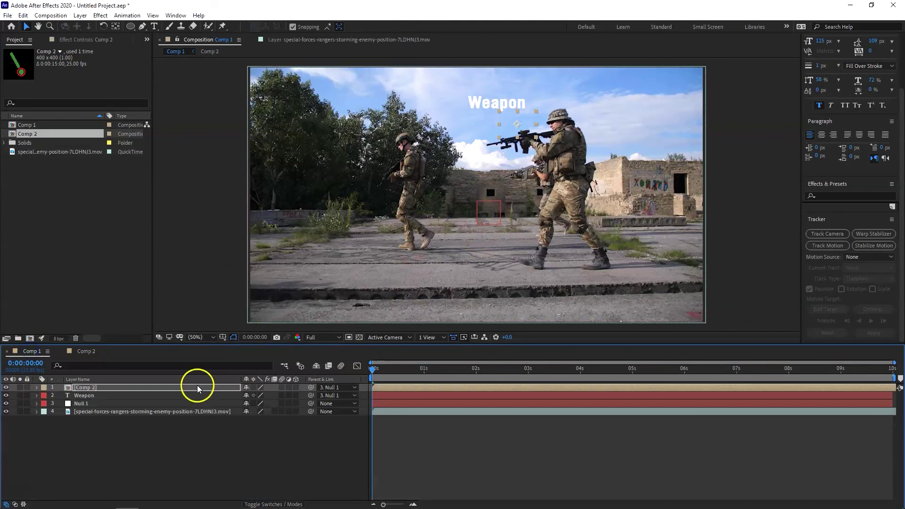
{"action": "left_click", "coordinate": [38, 396]}
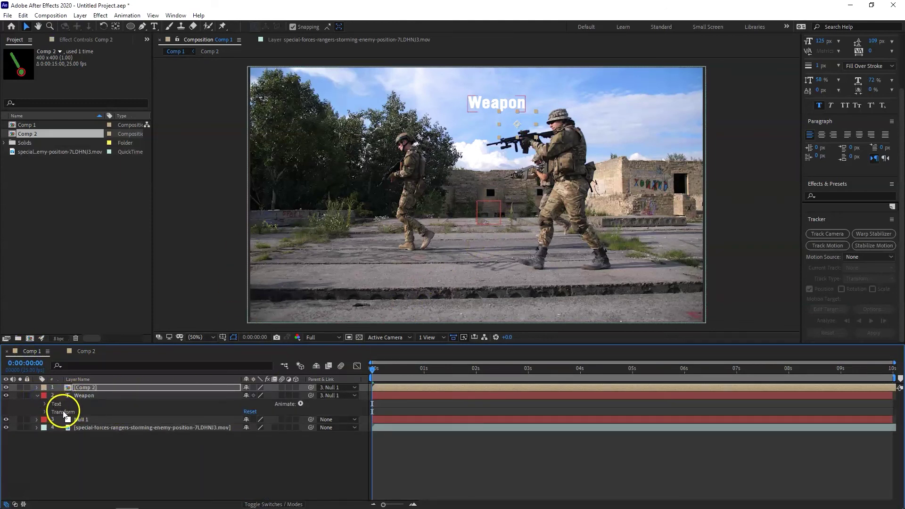
{"action": "left_click", "coordinate": [45, 412]}
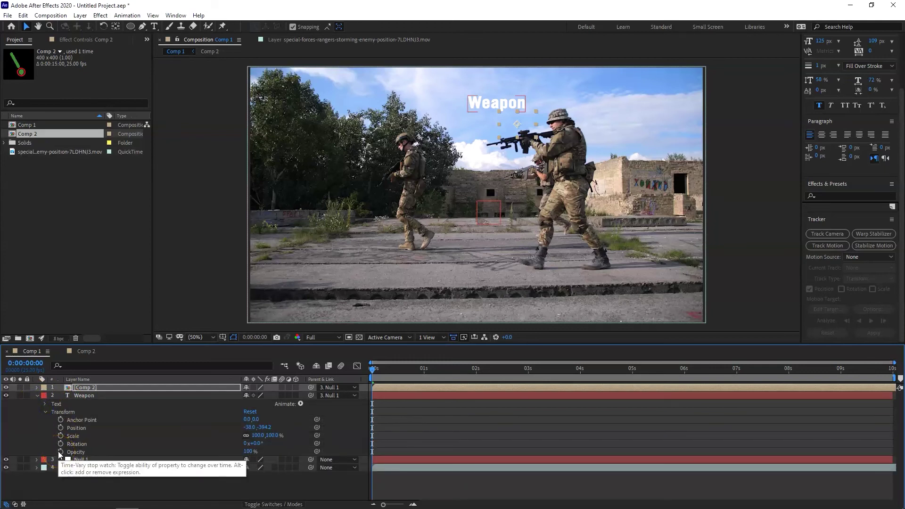
{"action": "left_click", "coordinate": [61, 452]}
{"action": "left_click", "coordinate": [218, 453]}
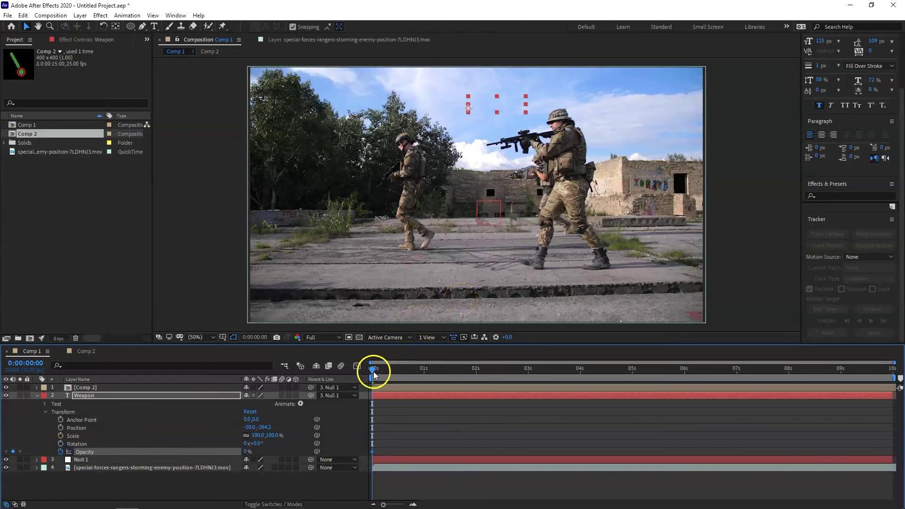
{"action": "left_click_drag", "start_coordinate": [383, 374], "coordinate": [425, 370]}
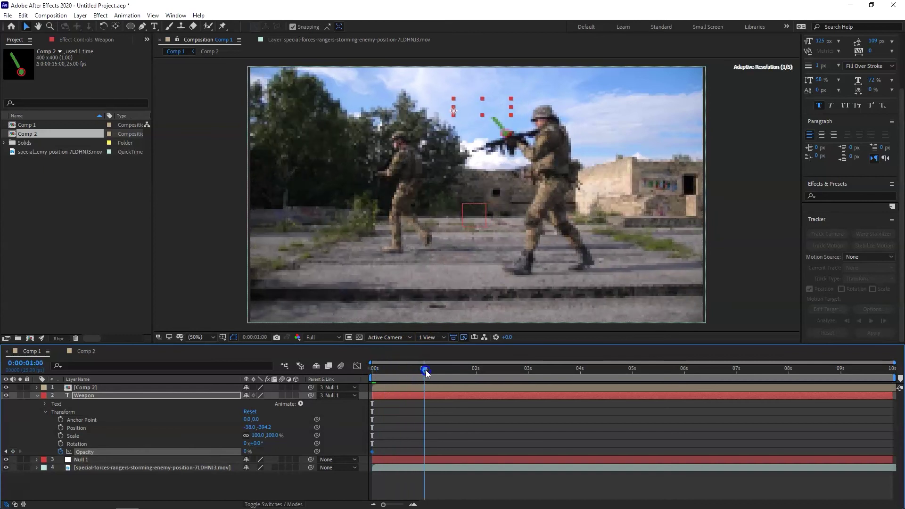
{"action": "left_click", "coordinate": [308, 466]}
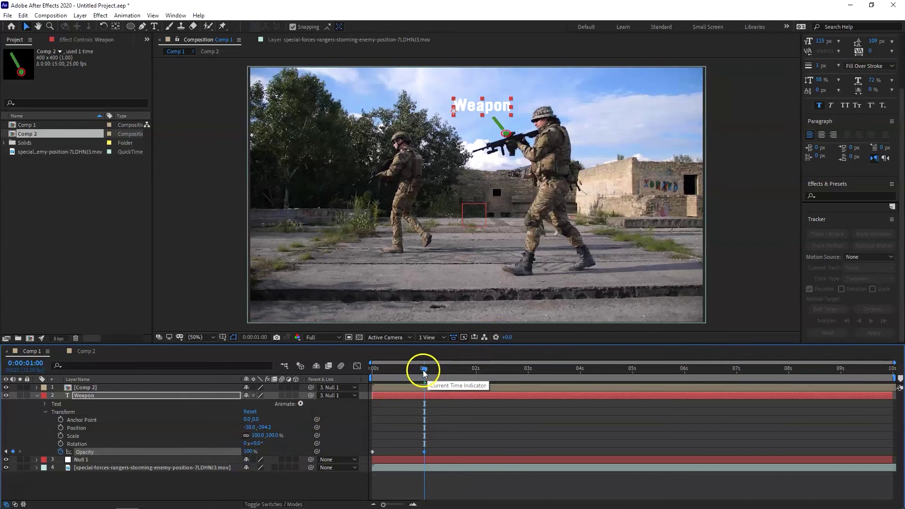
Step: Preview Comp 1 from the first frame to check the fade-in and tracking of the label and pointer
{"action": "left_click_drag", "start_coordinate": [422, 370], "coordinate": [354, 379]}
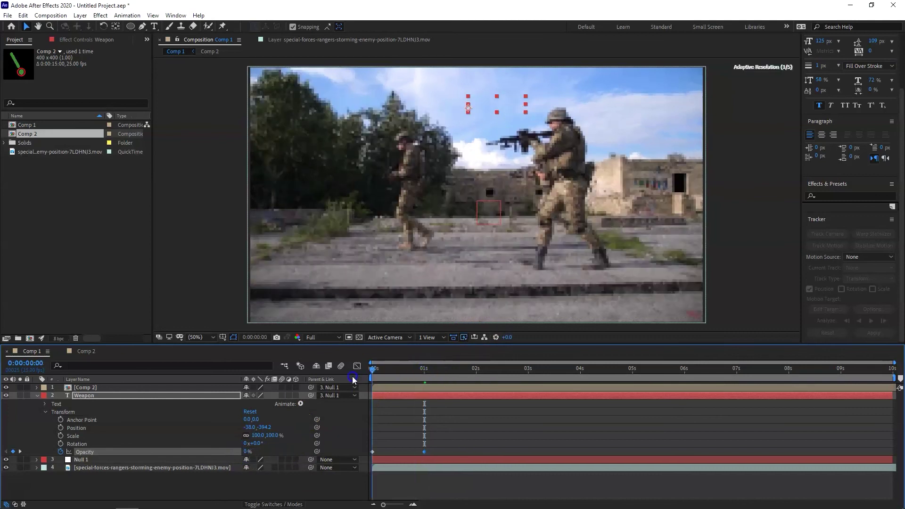
{"action": "left_click", "coordinate": [738, 237]}
{"action": "key", "text": "space"}
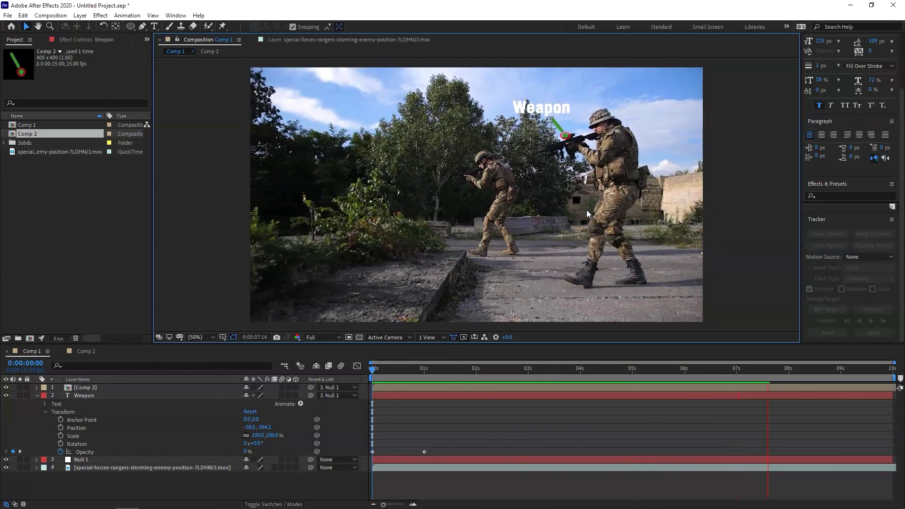
{"action": "left_click", "coordinate": [583, 210]}
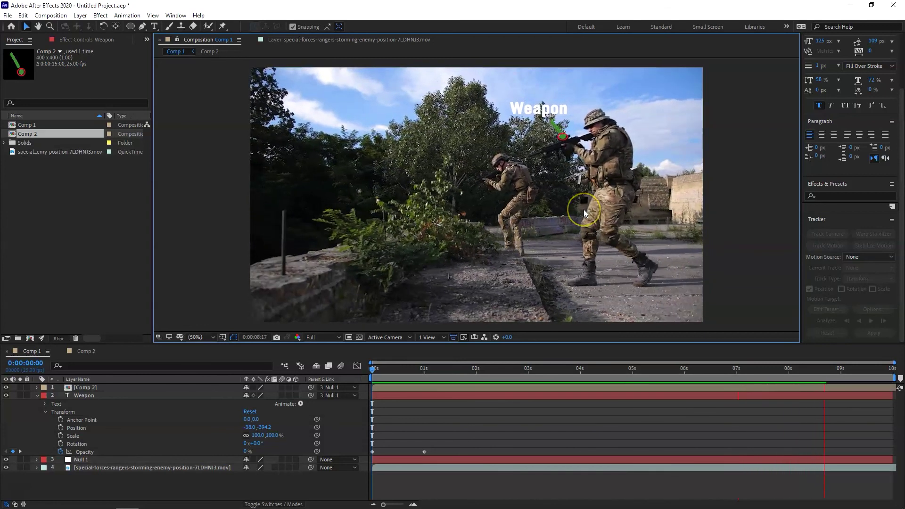